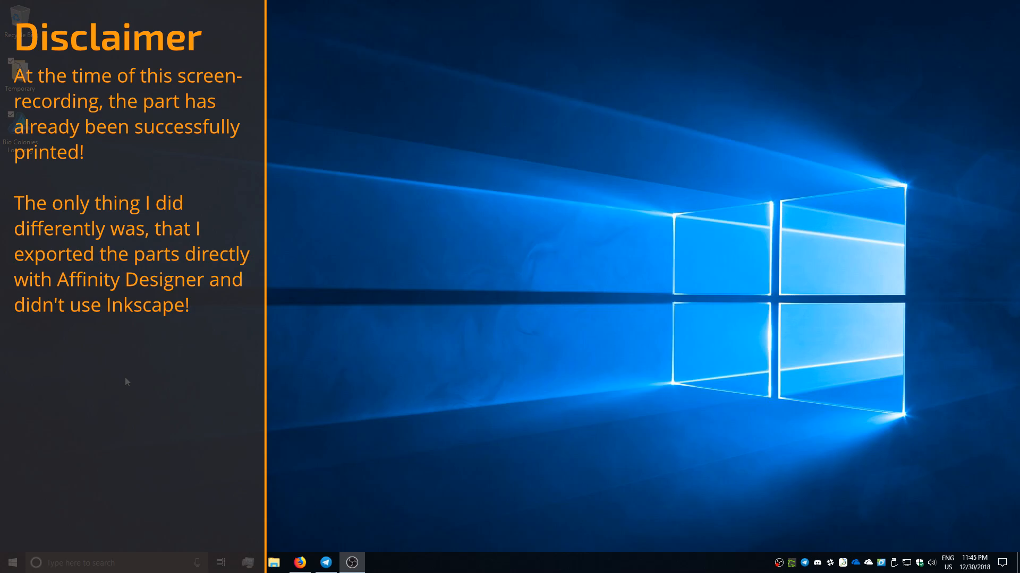
Open Bio Colonies Logo.svg from the desktop in Inkscape and maximize its window
right_click(7, 136)
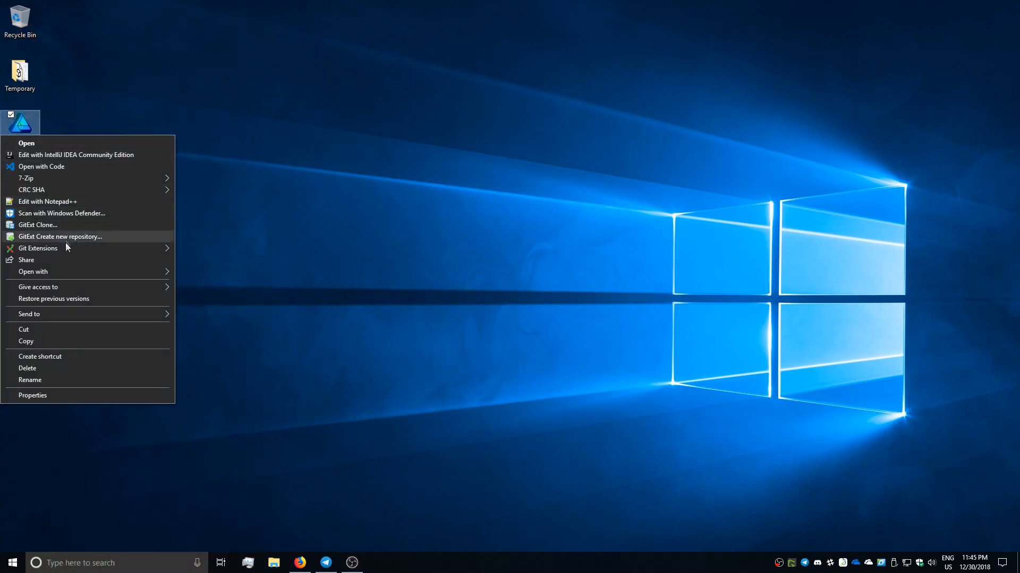
mouse_move(64, 271)
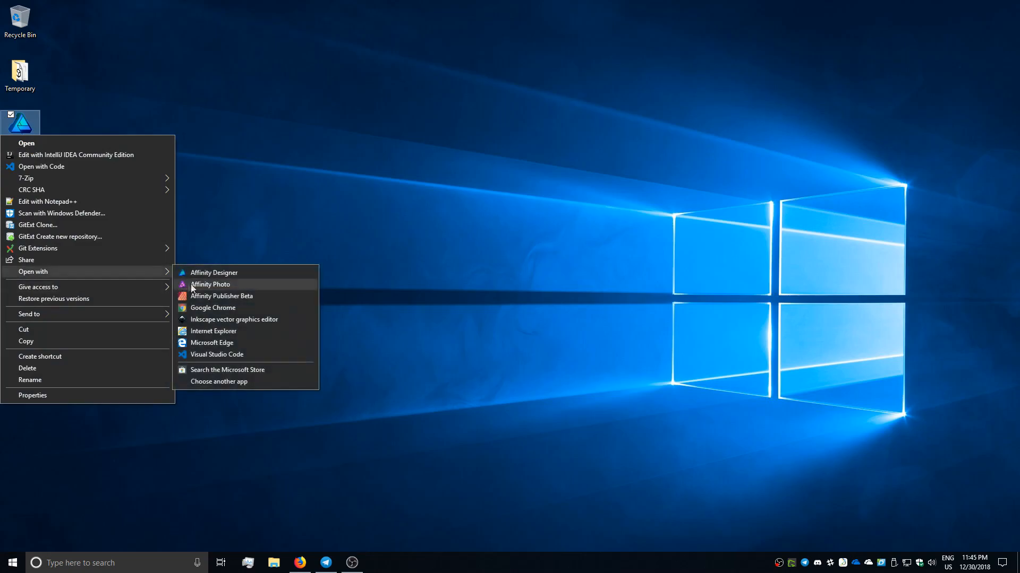
left_click(207, 320)
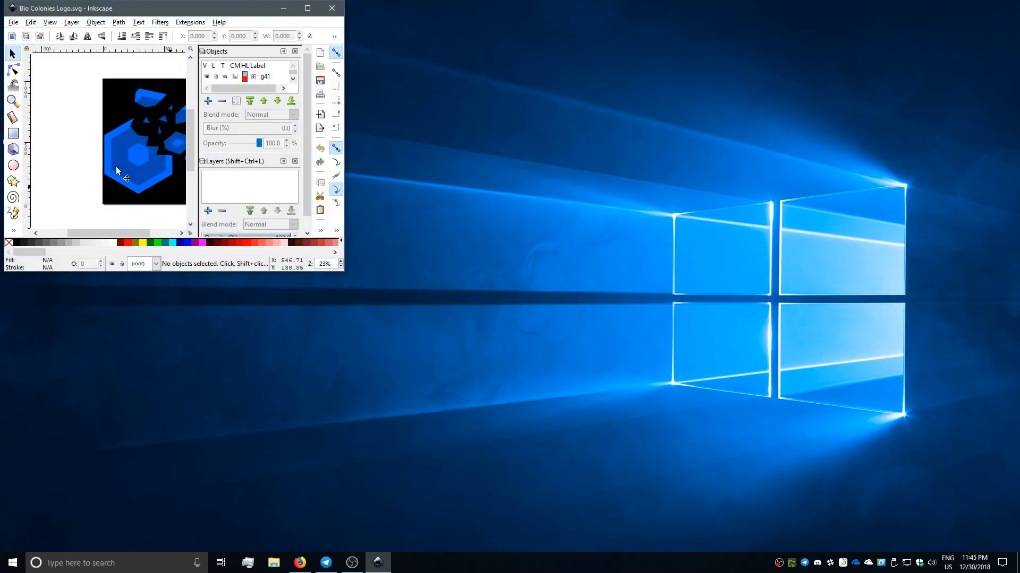
left_click(308, 7)
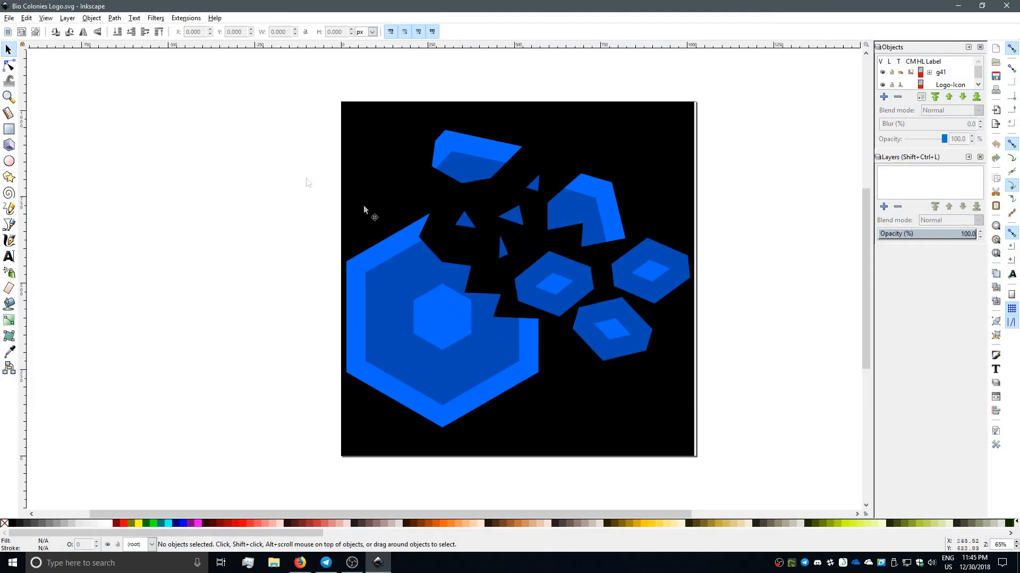
Expand the logo's nested groups g41, g39 and g37 in the object list down to their paths
left_click(372, 302)
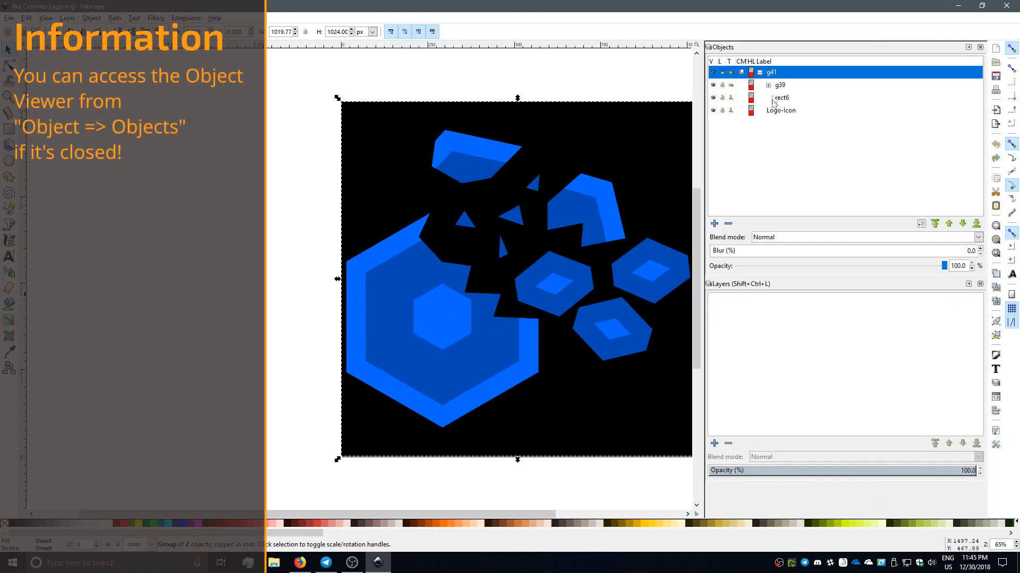
left_click(768, 85)
left_click(776, 98)
left_click(810, 114)
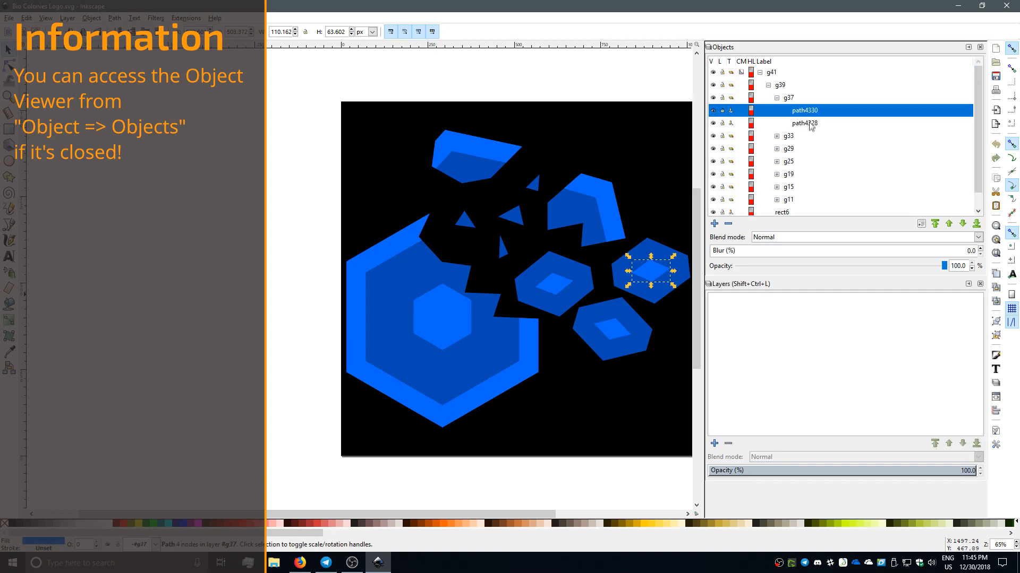
scroll(380, 392, "right", 6)
scroll(803, 139, "down", 1)
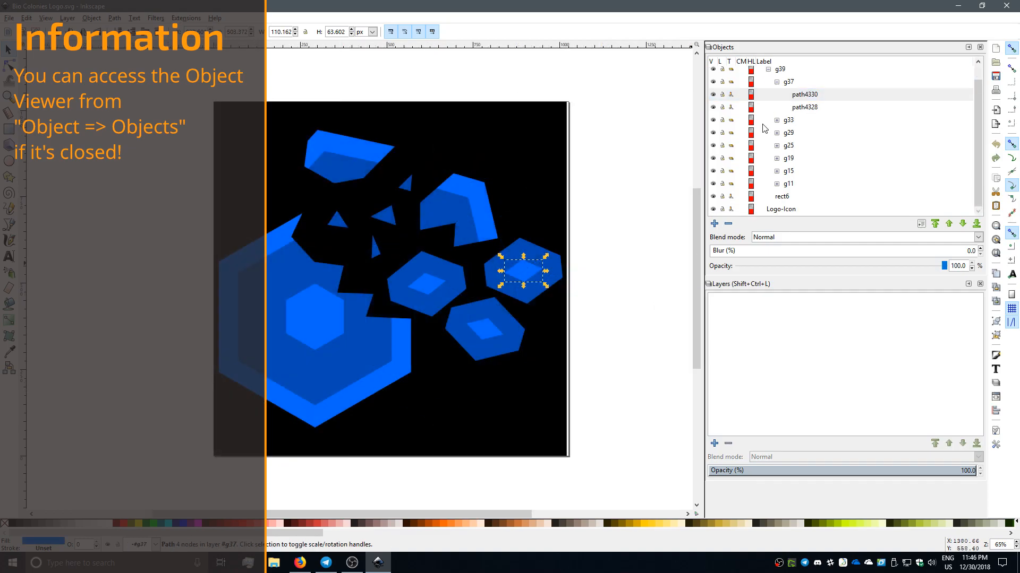
Delete the Logo-Icon rectangle and the black background rectangle rect6 behind the logo
left_click(784, 197)
left_click(784, 209)
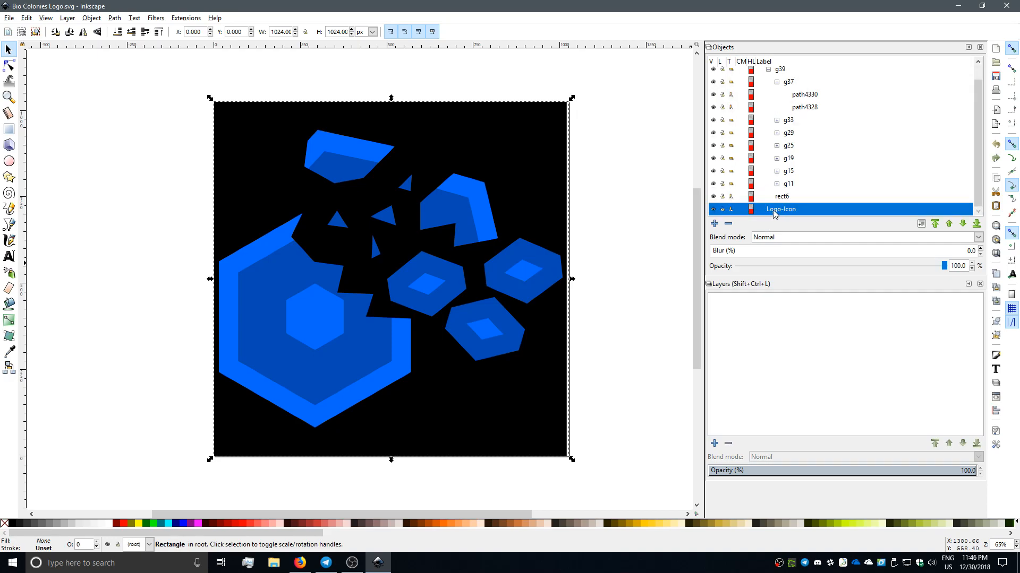
key("Delete")
left_click(781, 210)
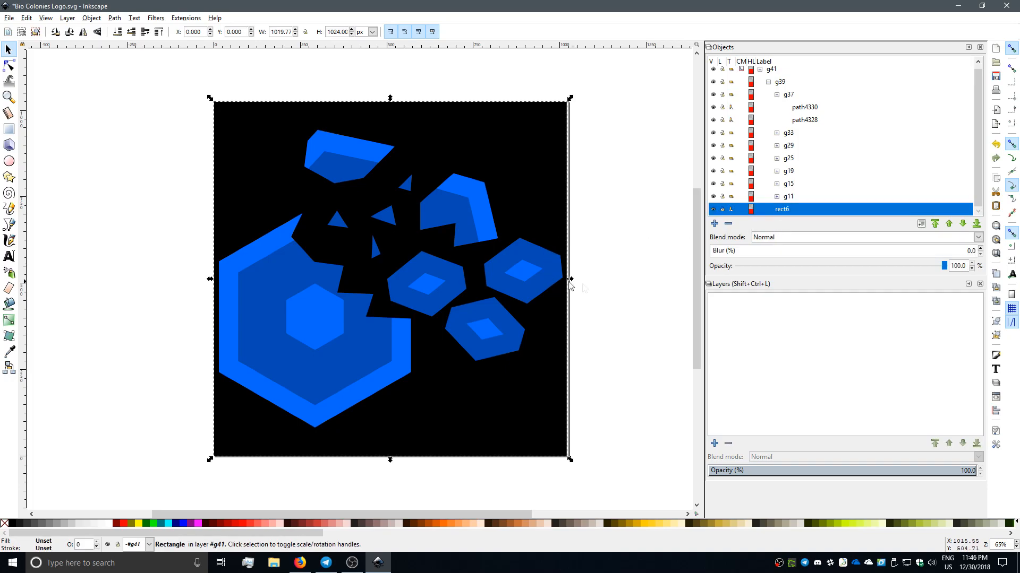
key("Delete")
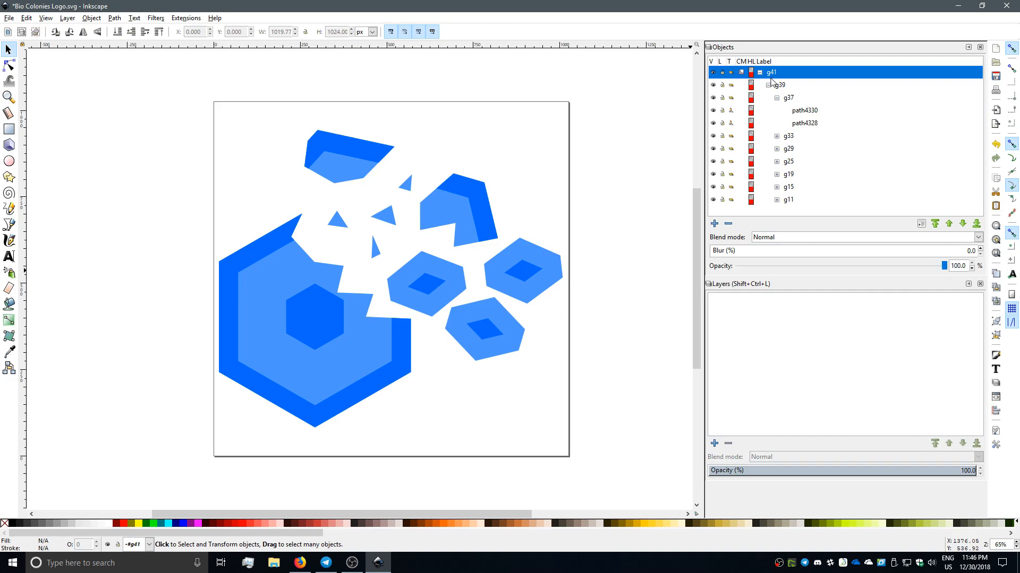
left_click(790, 97)
left_click(793, 139)
left_click(790, 150)
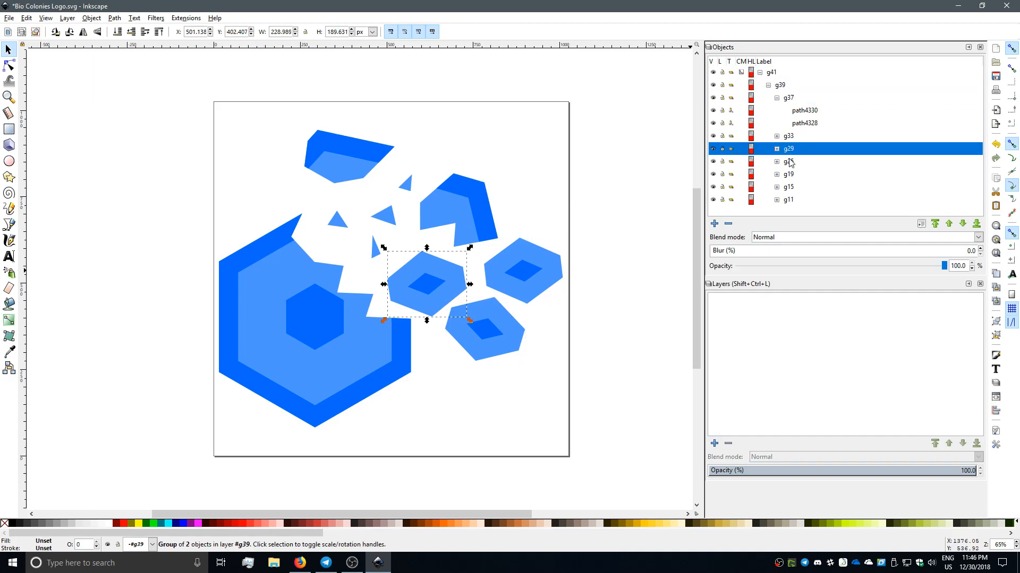
left_click(790, 161)
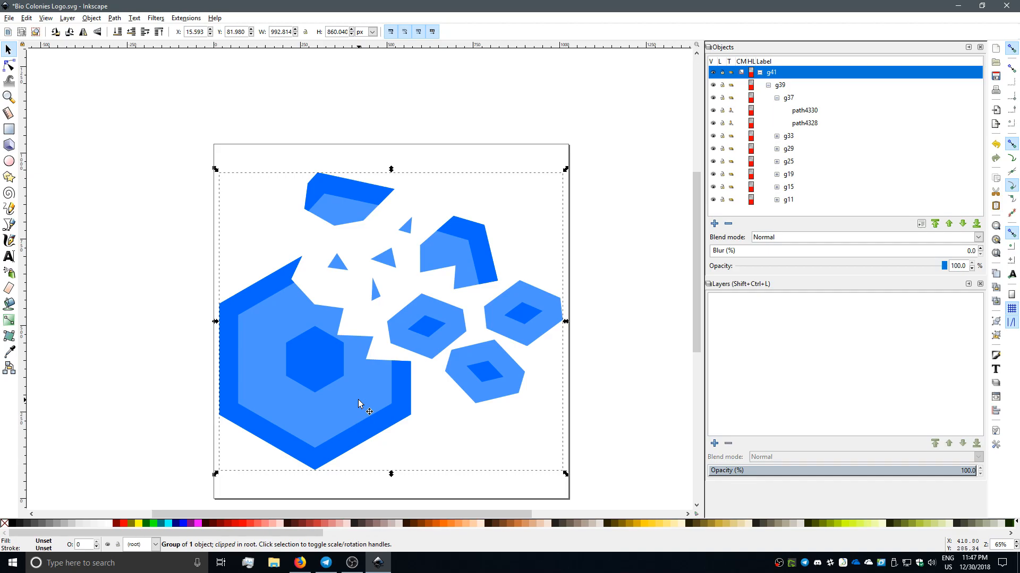
Delete the light blue hexagons of the three small cells in groups g37, g33 and g29, keeping their dark diamonds
left_click(812, 113)
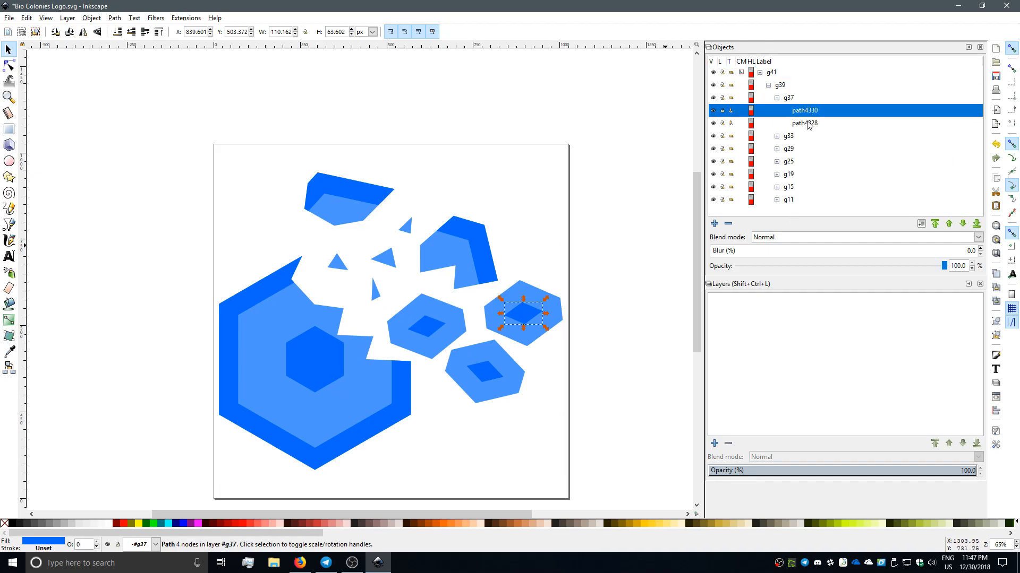
left_click(809, 124)
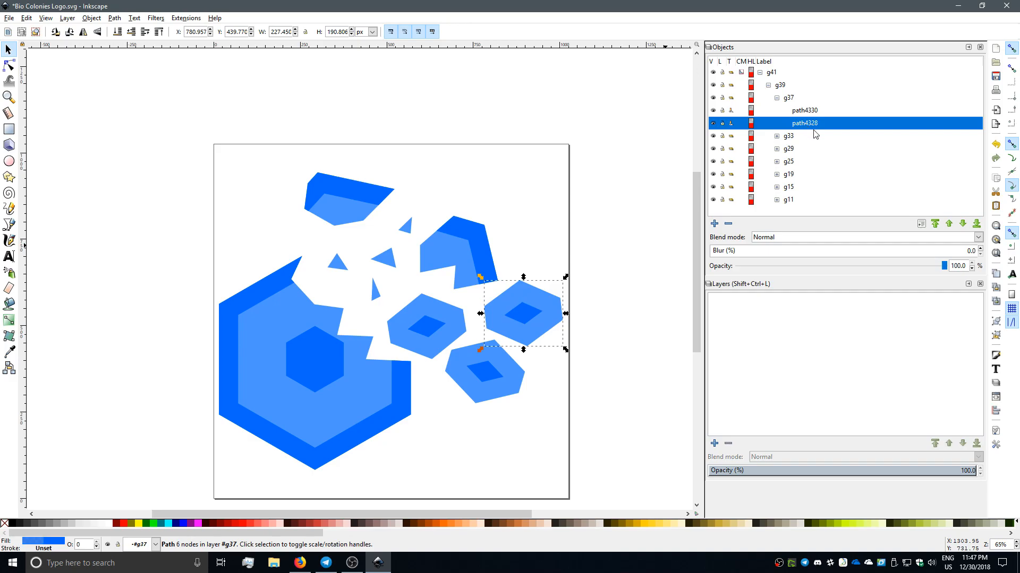
key("Delete")
left_click(781, 127)
left_click(777, 123)
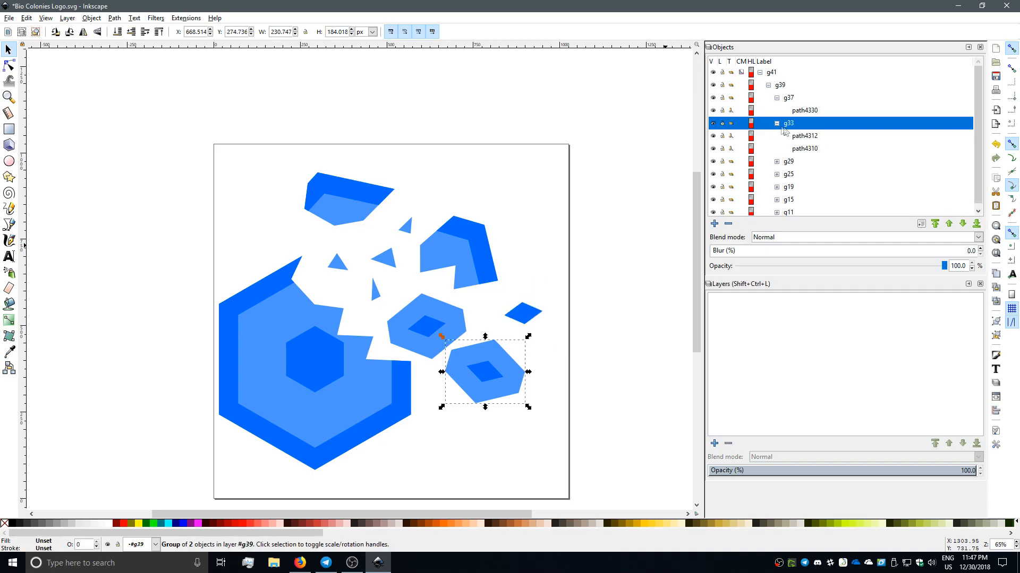
left_click(800, 150)
key("Delete")
key("Delete")
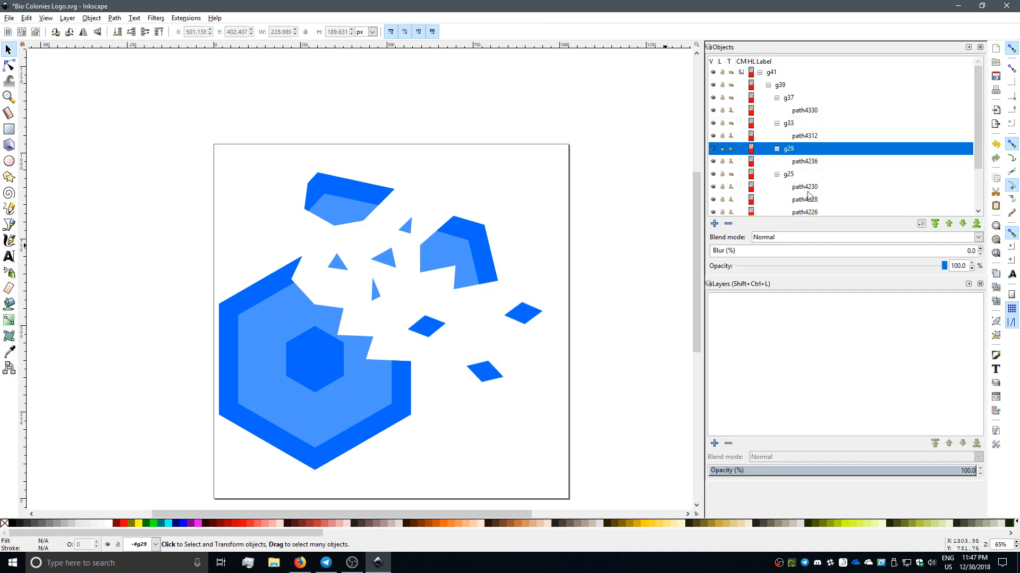
Delete the small light blue triangle shards in group g25
left_click(808, 192)
key("Delete")
left_click(798, 172)
key("Delete")
key("Delete")
key("Delete")
Delete the light blue inner fills of the two broken-off fragments in groups g19 and g15
left_click(777, 174)
left_click(795, 189)
key("Delete")
left_click(776, 197)
left_click(806, 196)
key("Delete")
Delete the light blue fill of the large hexagon in group g11, keeping its border and centre hexagon
left_click(777, 210)
left_click(802, 211)
key("Delete")
key("ctrl+z")
left_click(802, 210)
key("Delete")
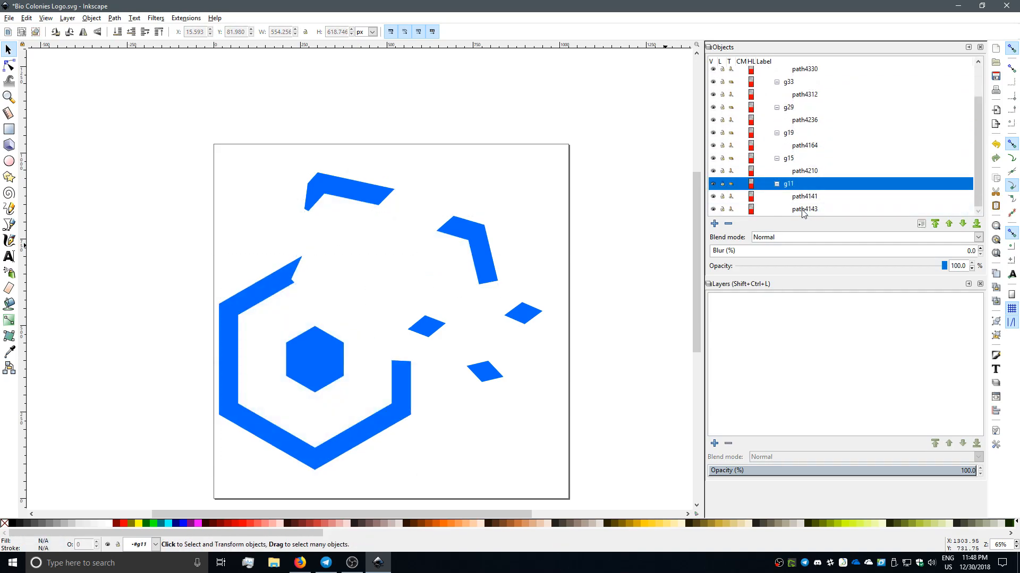
Save a copy of the drawing to the desktop as border in Plain SVG format and minimize the window
left_click(10, 18)
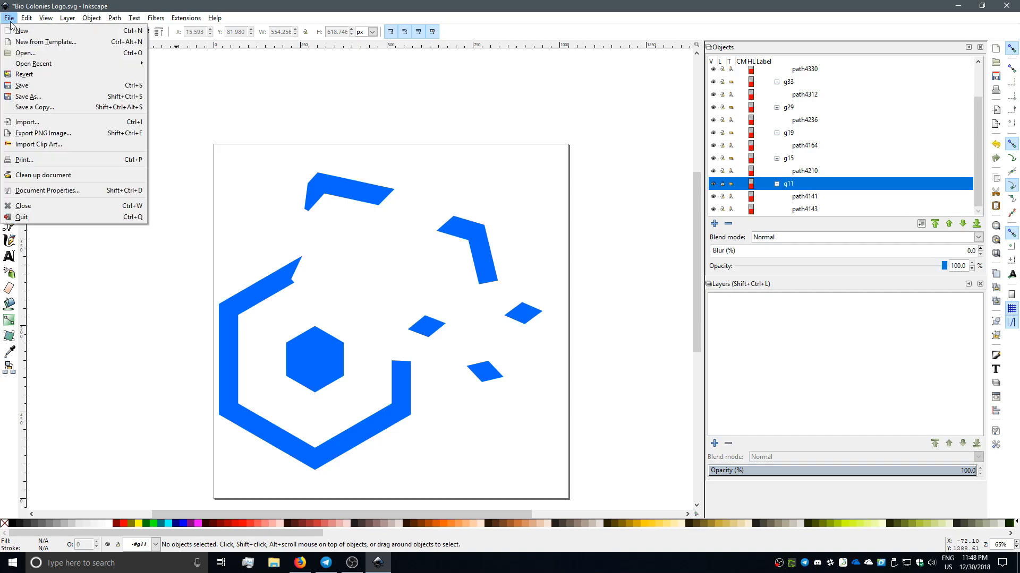
left_click(22, 108)
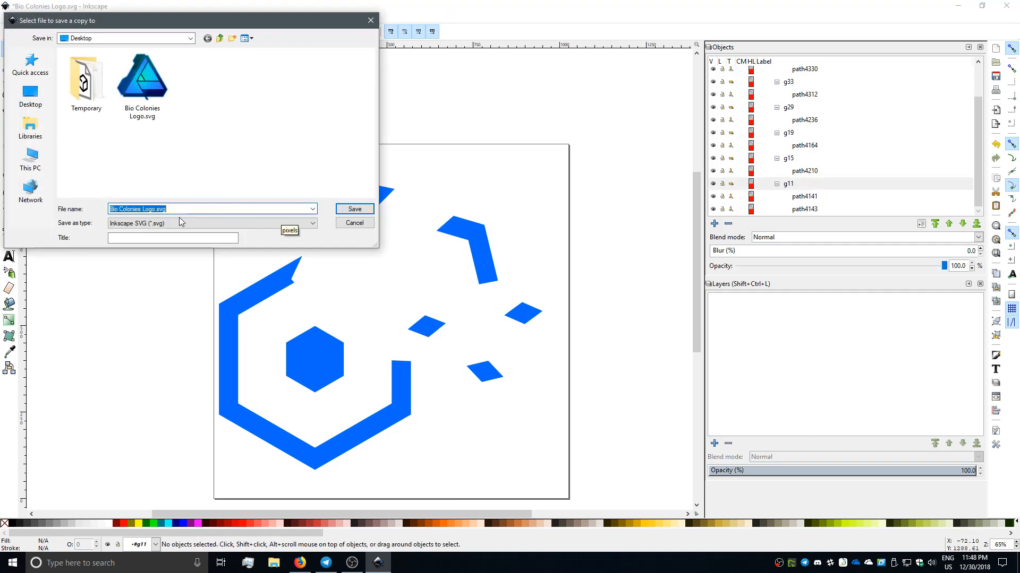
type("inner")
key("ctrl+a")
type("border")
left_click(159, 223)
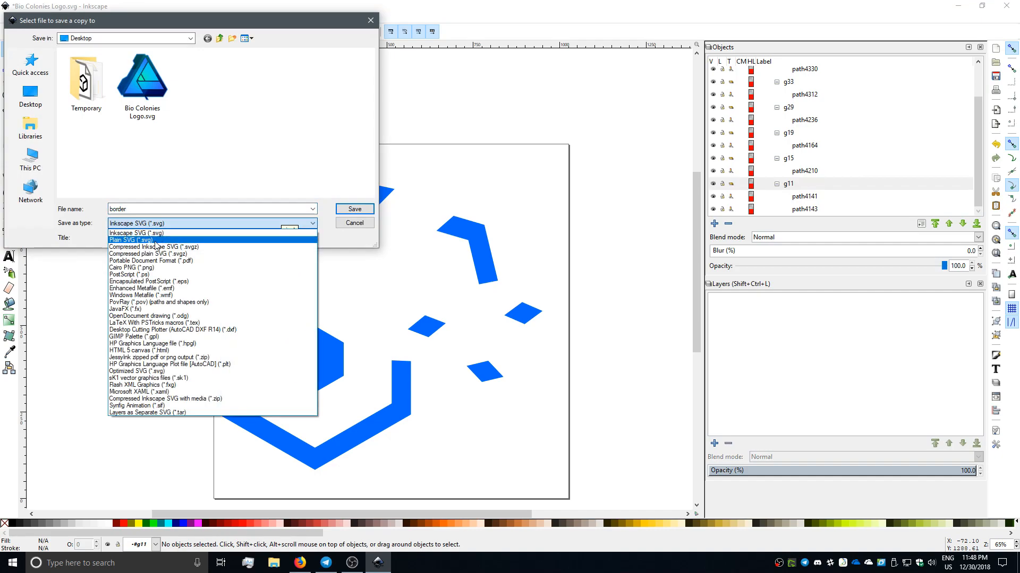
left_click(156, 241)
key("Return")
left_click(952, 7)
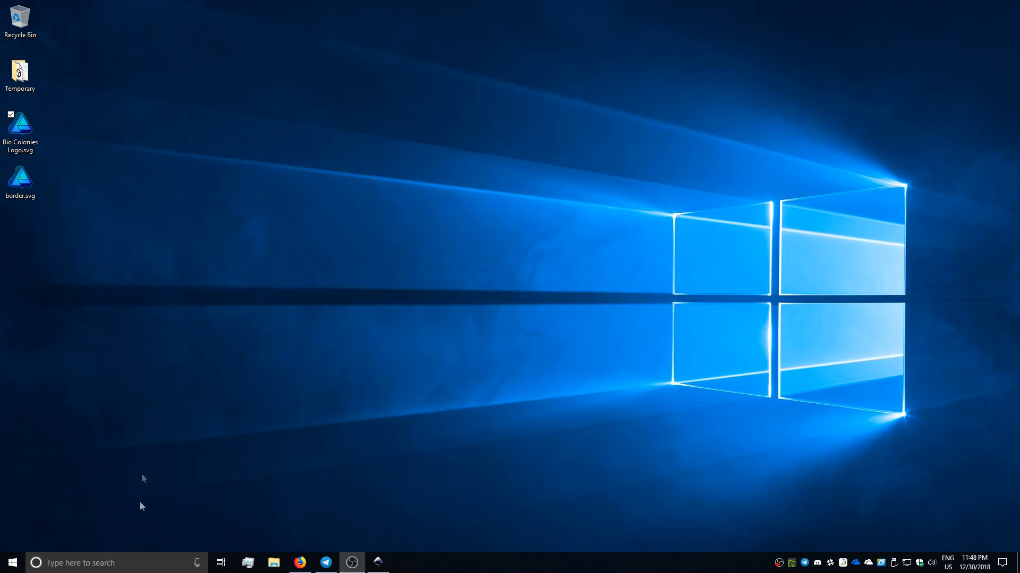
Switch to the Tinkercad design in Firefox and choose border.svg from the desktop as the shape to import
left_click(301, 562)
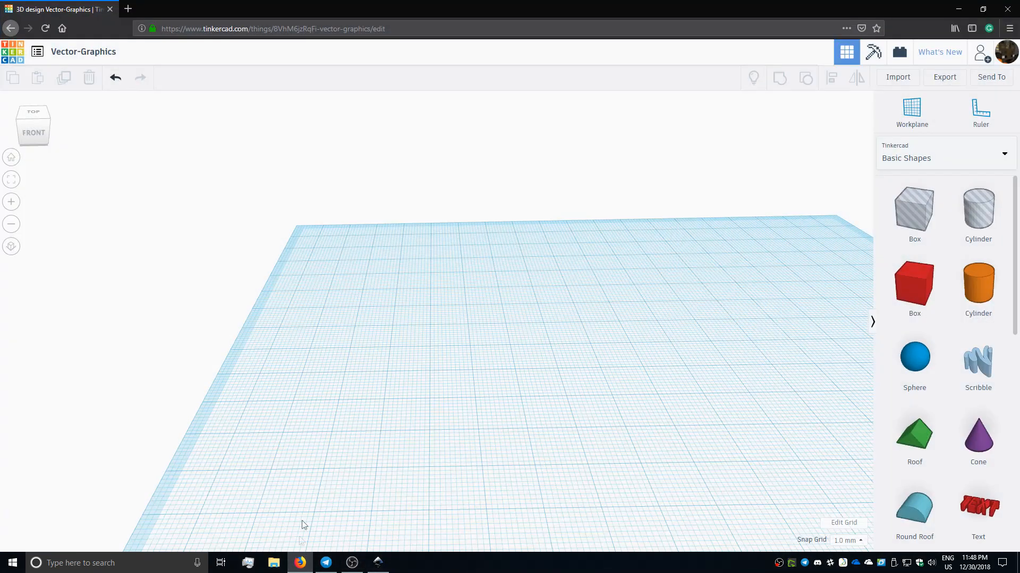
key("f")
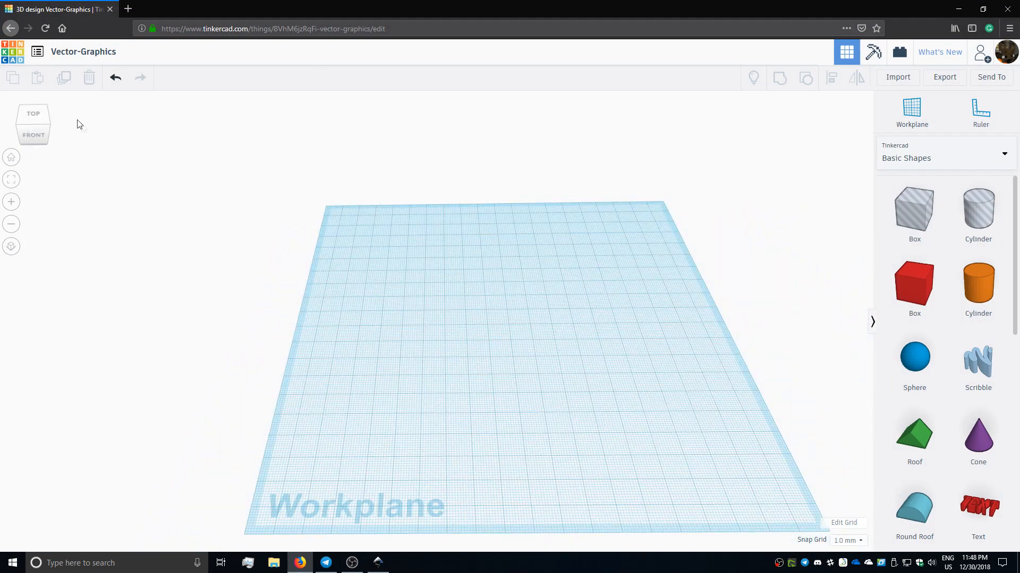
left_click(896, 81)
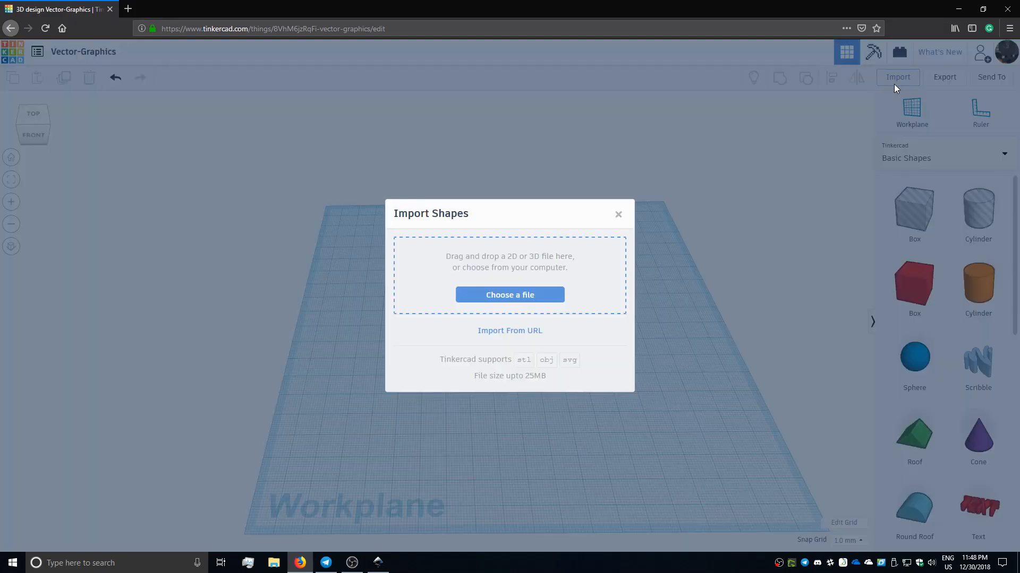
left_click(498, 296)
left_click(240, 85)
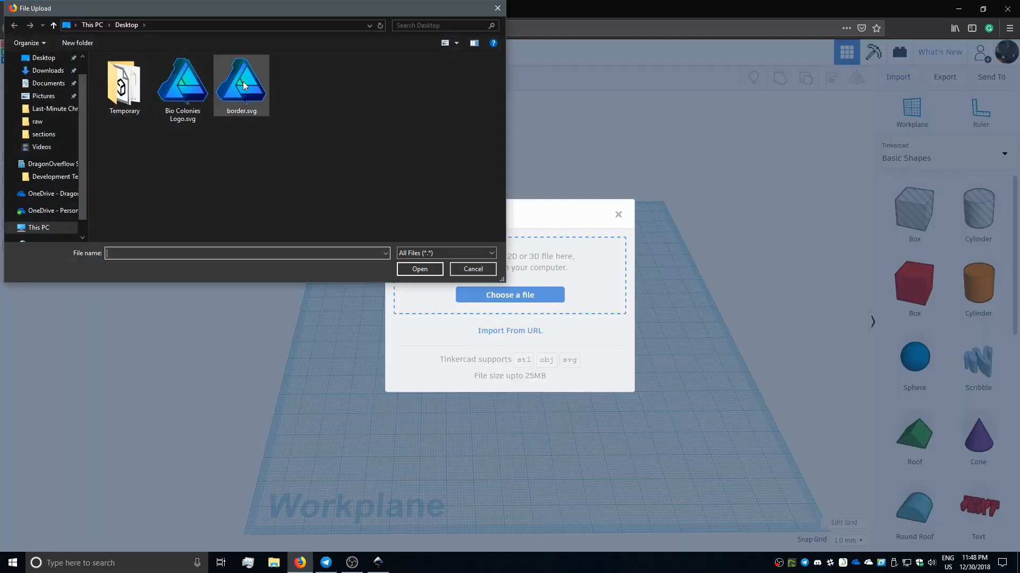
left_click(416, 265)
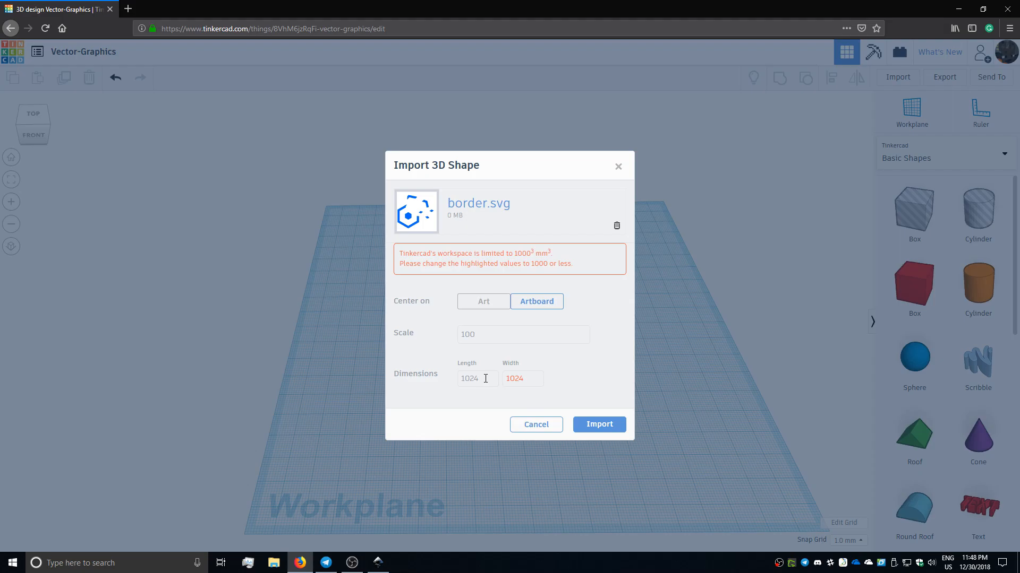
Try to import border.svg with its length and width set to 200
double_click(486, 378)
type("200")
double_click(535, 382)
type("200")
left_click(610, 407)
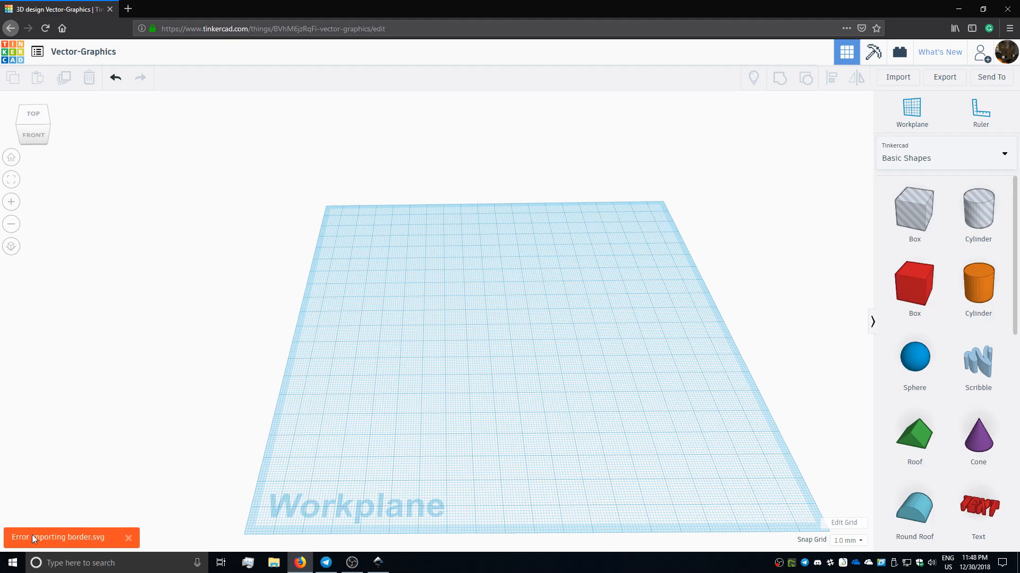
Minimize the browser and open border.svg from the desktop in Visual Studio Code
left_click(958, 9)
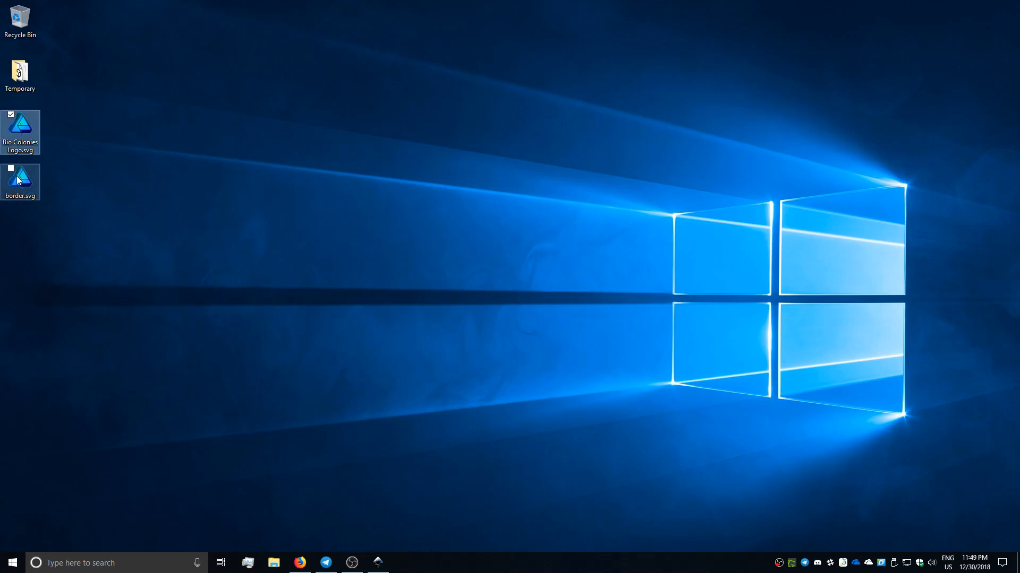
right_click(17, 178)
left_click(45, 212)
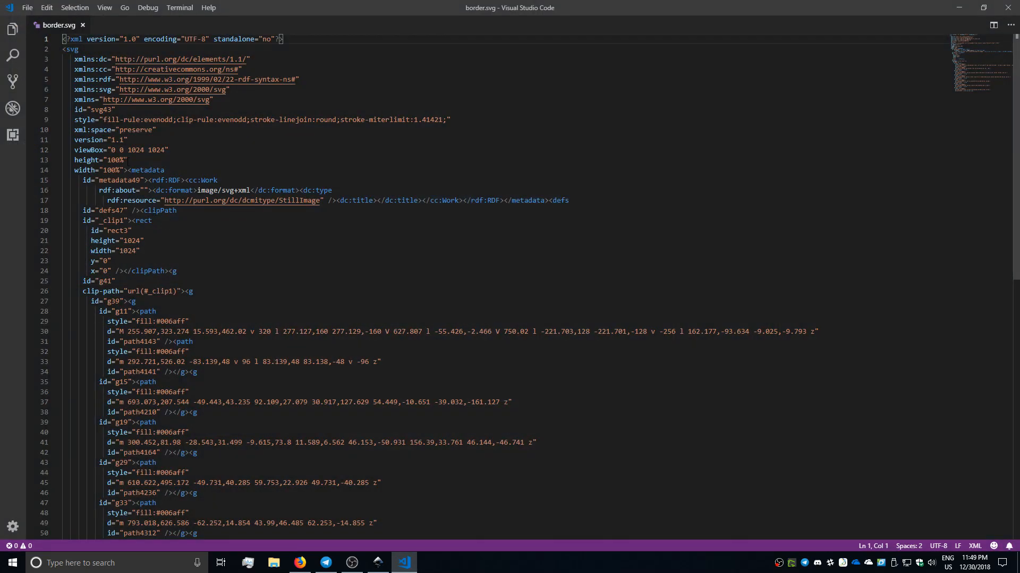
Set the height attribute of the root svg element to 1024px
left_click(72, 161)
left_click(74, 170)
left_click_drag(125, 159, 107, 160)
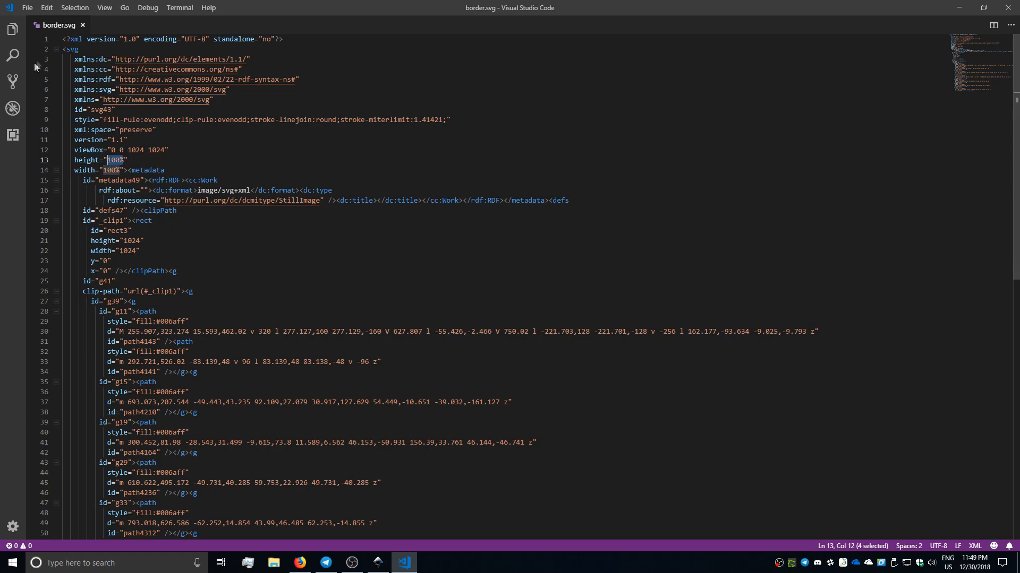
left_click(69, 49)
left_click_drag(108, 160, 123, 161)
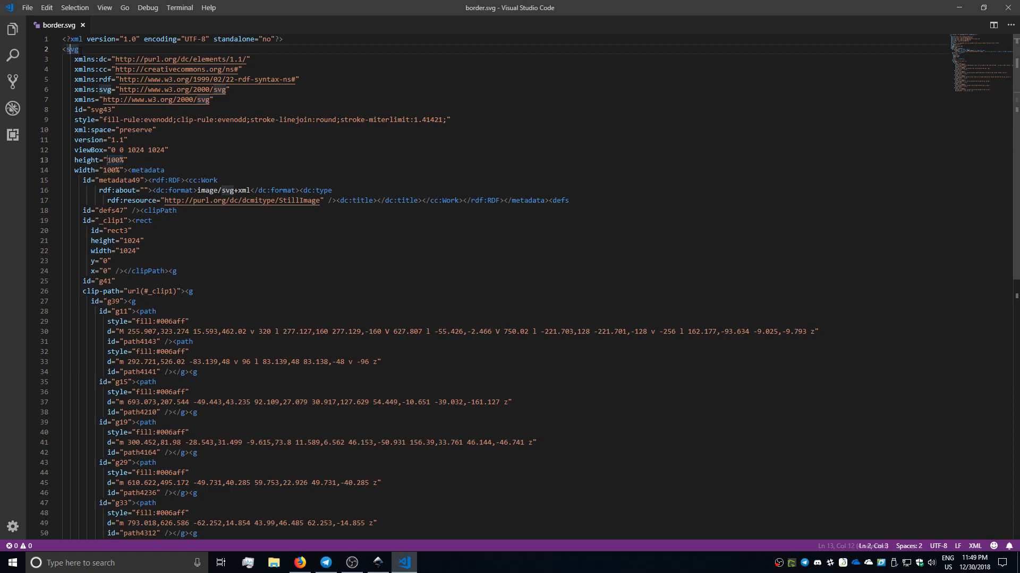
type("10")
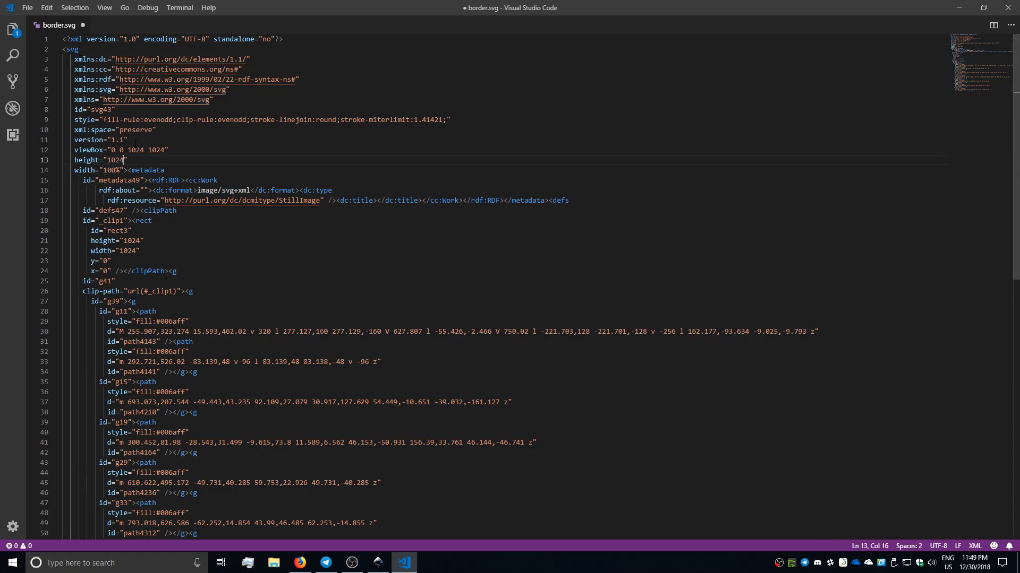
type("24px")
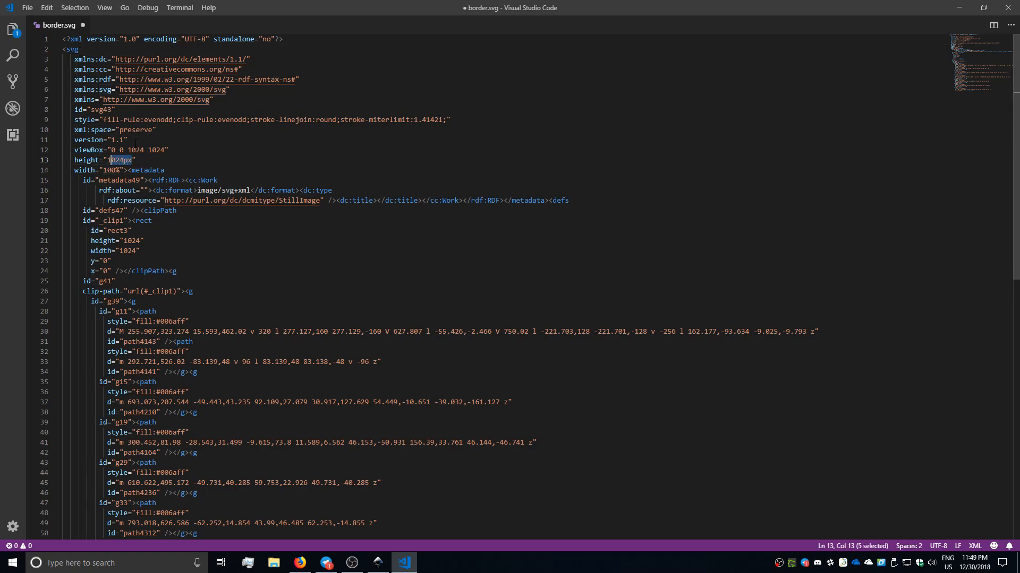
Set the root svg element's width attribute to 1024px and save border.svg
key("Down")
key("Left")
key("Left")
key("Left")
key("BackSpace")
key("BackSpace")
key("BackSpace")
key("BackSpace")
type("1024px")
key("ctrl+s")
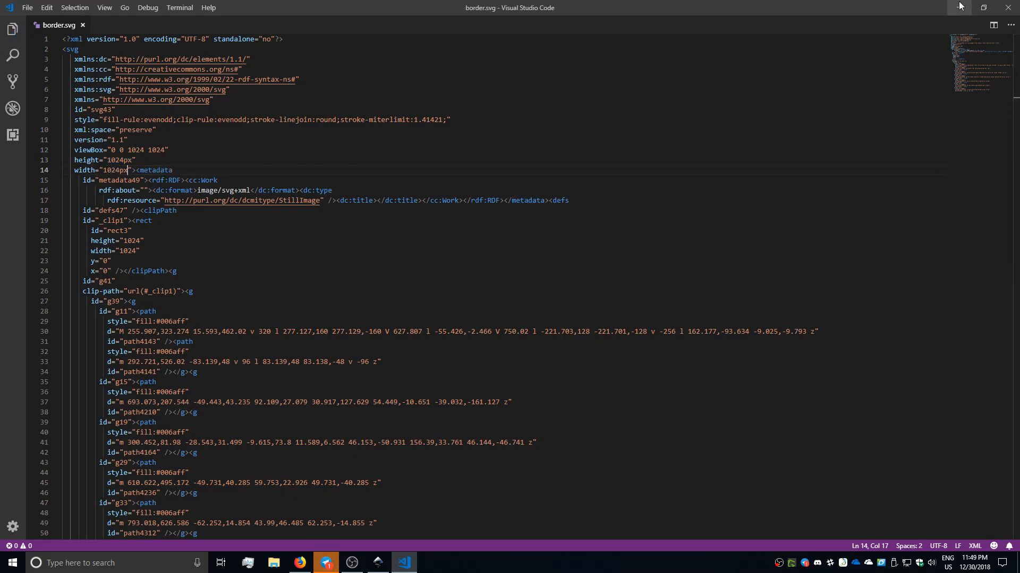
Switch back to Tinkercad in the browser and import border.svg centred on the artboard
left_click(960, 7)
left_click(300, 562)
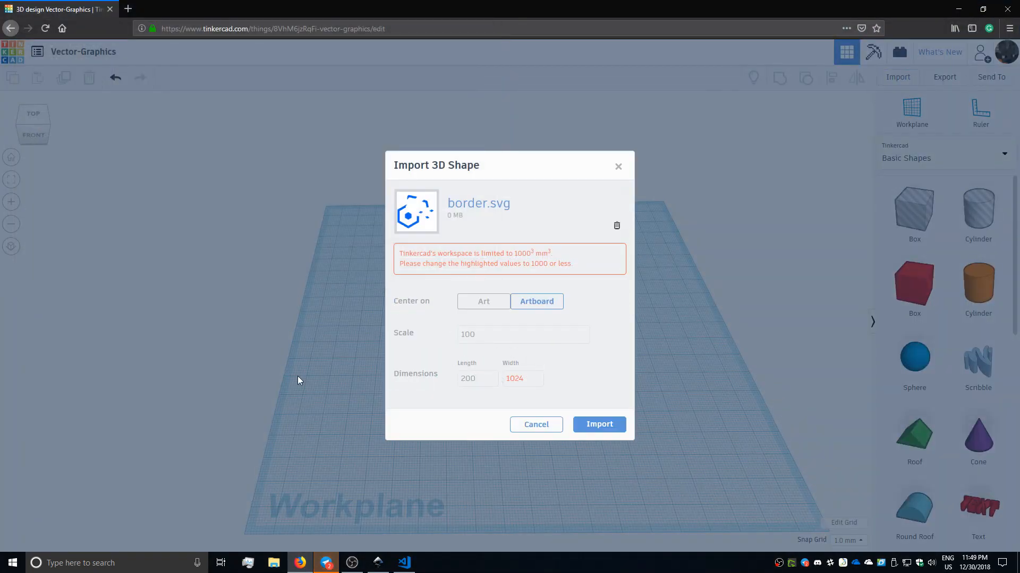
left_click(596, 423)
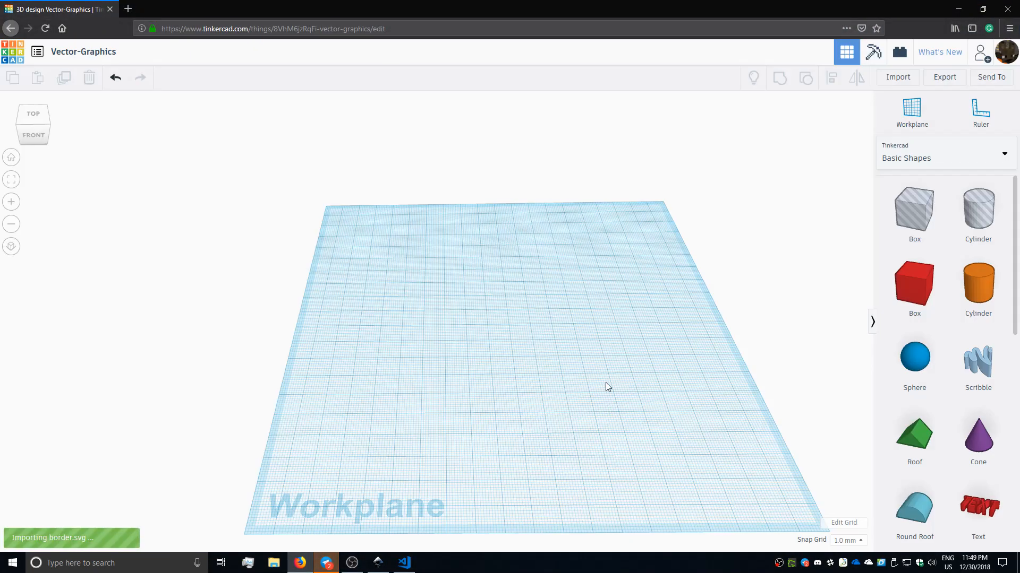
scroll(505, 404, "down", 3)
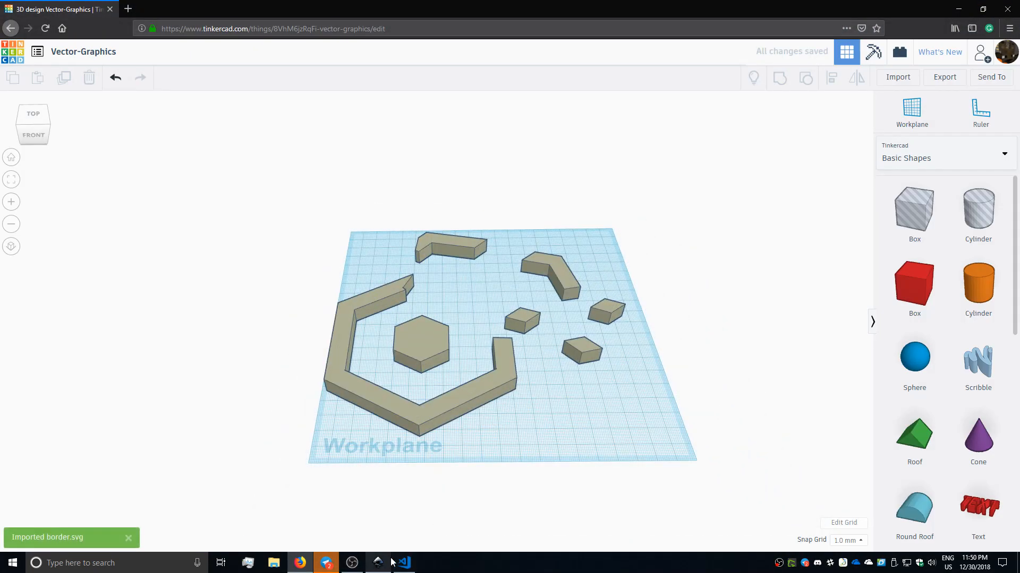
Switch to Inkscape, redo the removal of the black background, and expand group g25 in the object list
mouse_move(378, 563)
left_click(357, 520)
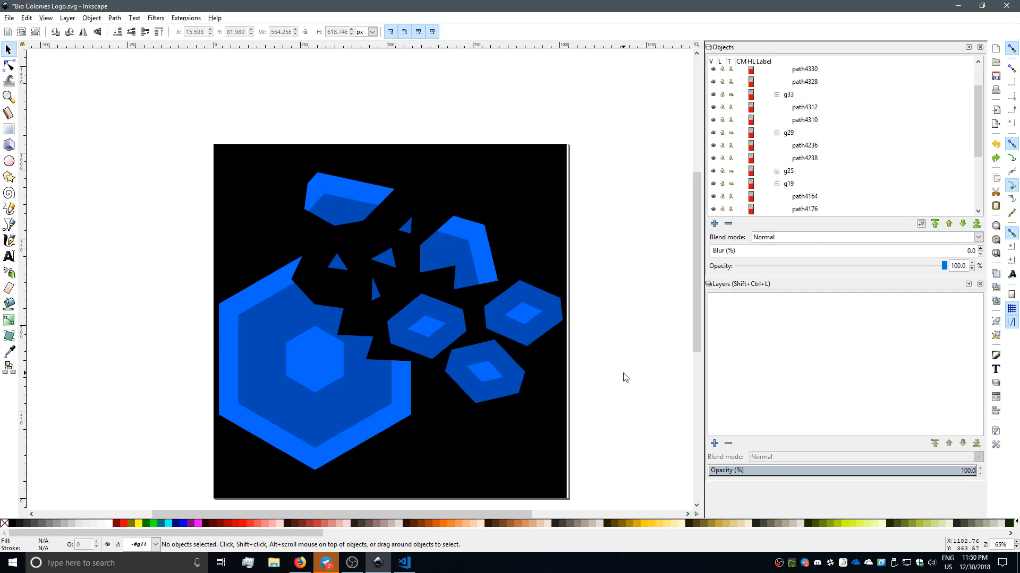
key("ctrl+shift+z")
scroll(839, 153, "down", 2)
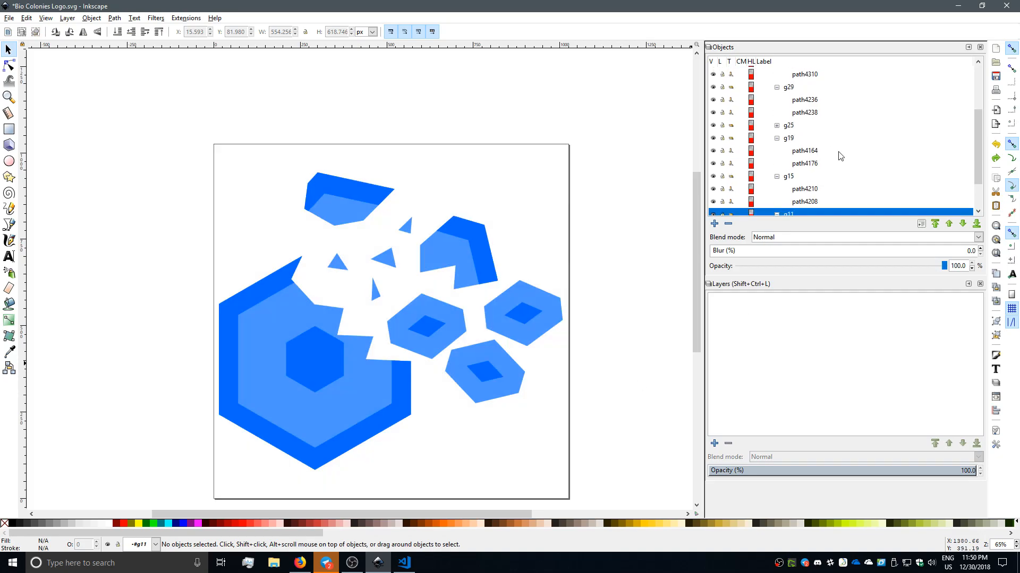
left_click(777, 126)
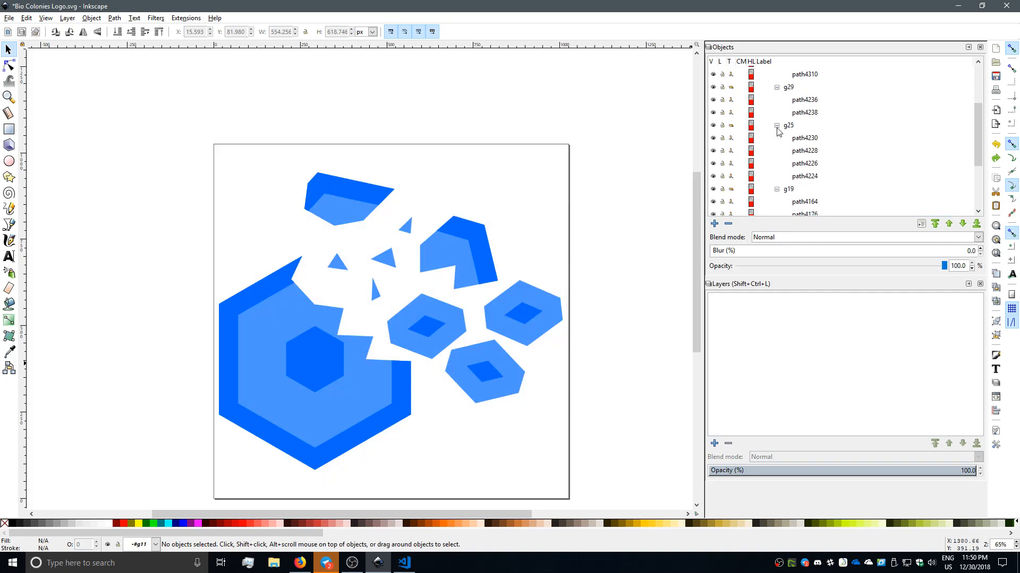
scroll(796, 127, "down", 5)
left_click(801, 212)
key("Delete")
key("ctrl+z")
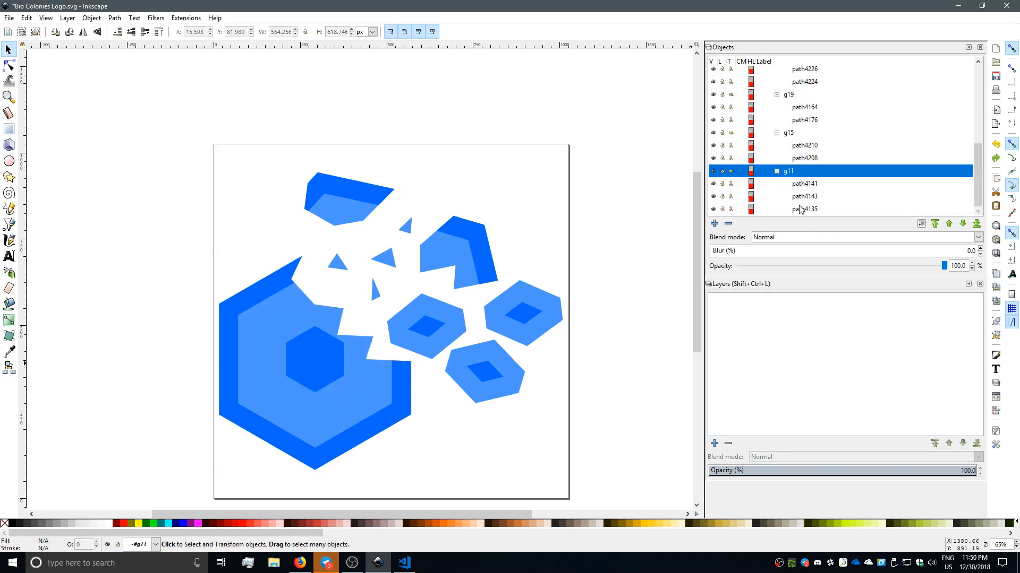
Delete the dark border paths path4141 and path4143 from group g11 and path4210 from group g15
left_click(799, 200)
key("Delete")
left_click(805, 196)
key("Delete")
left_click(804, 170)
key("Delete")
Delete the remaining dark accent paths path4164, path4236, path4312 and path4330, keeping only the light inner shapes
left_click(805, 145)
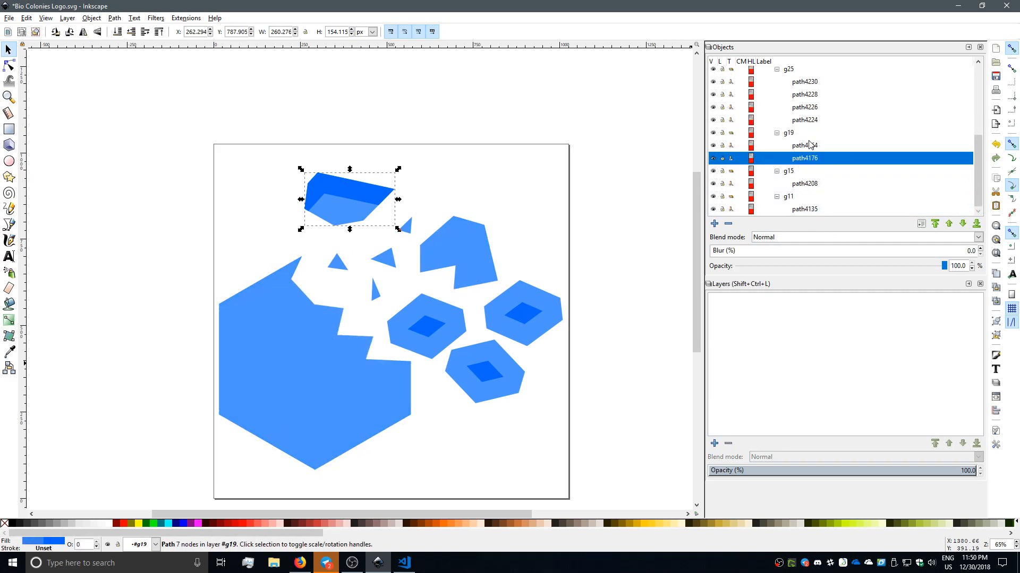
key("Delete")
left_click(804, 132)
left_click(803, 105)
key("Delete")
left_click(804, 109)
key("Delete")
left_click(804, 111)
key("Delete")
Save a copy of the drawing to the desktop as inner.svg, choosing its file type
left_click(9, 18)
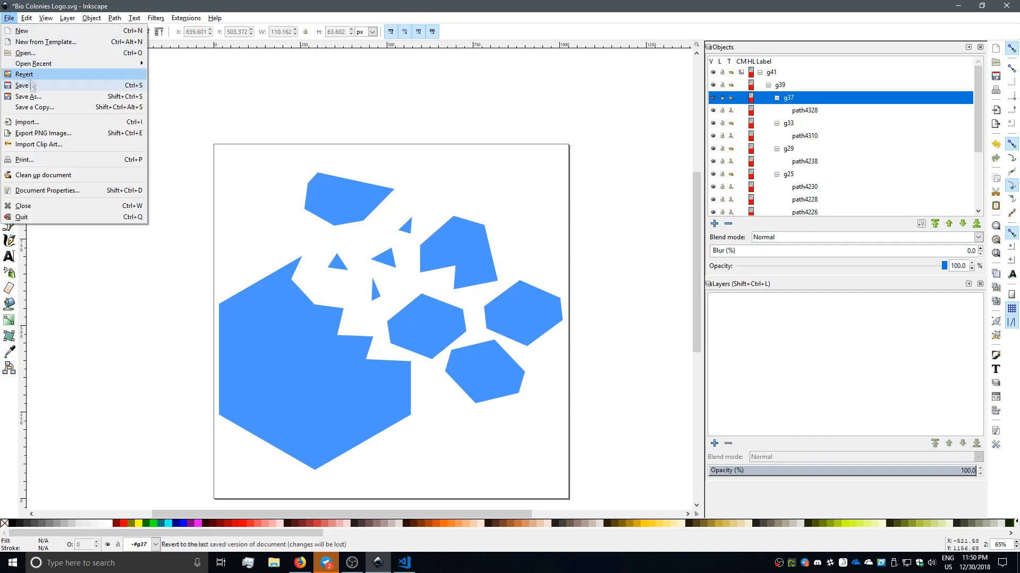
left_click(37, 109)
left_click(198, 105)
double_click(125, 209)
type("inner")
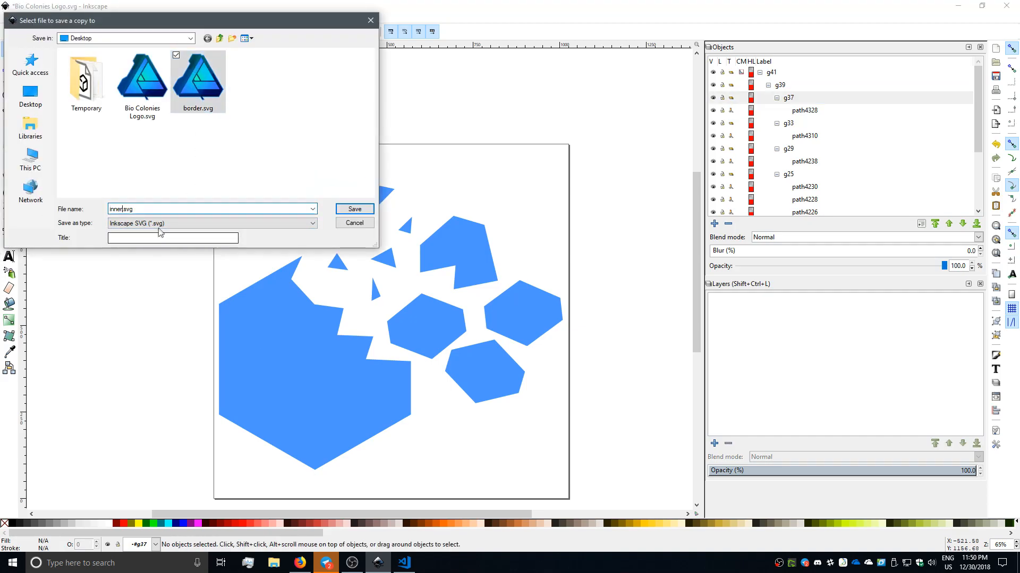
left_click(157, 224)
left_click(140, 239)
left_click(212, 223)
left_click(141, 232)
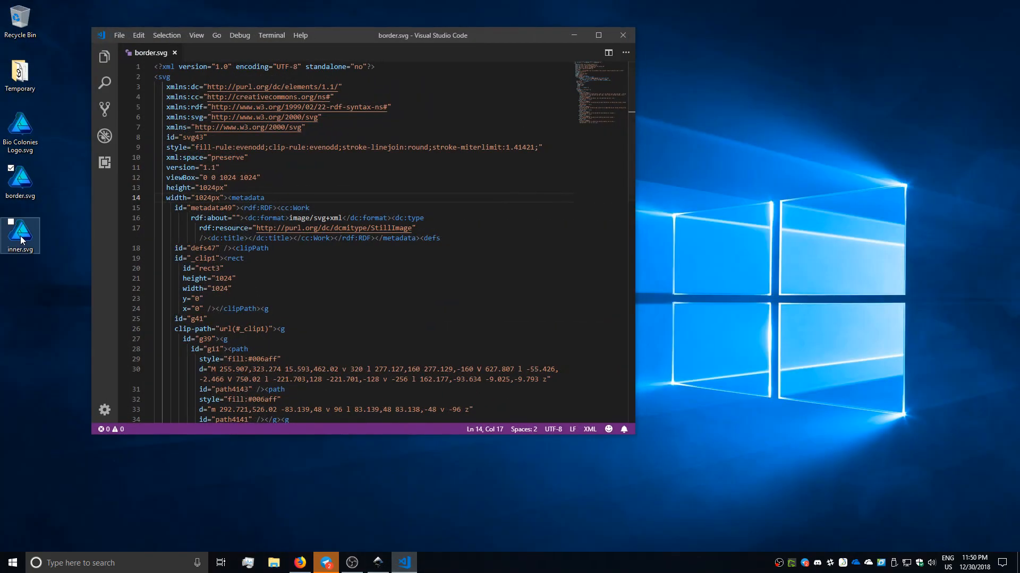
Open inner.svg from the desktop in Visual Studio Code and set the root svg element's width to 1024px
left_click_drag(21, 240, 513, 112)
left_click(599, 36)
left_click(128, 170)
key("BackSpace")
key("BackSpace")
key("BackSpace")
key("BackSpace")
key("BackSpace")
key("BackSpace")
type("100%")
Set the root svg element's height attribute to 1024px and save inner.svg
left_click(131, 160)
key("super+v")
key("Escape")
key("ctrl+s")
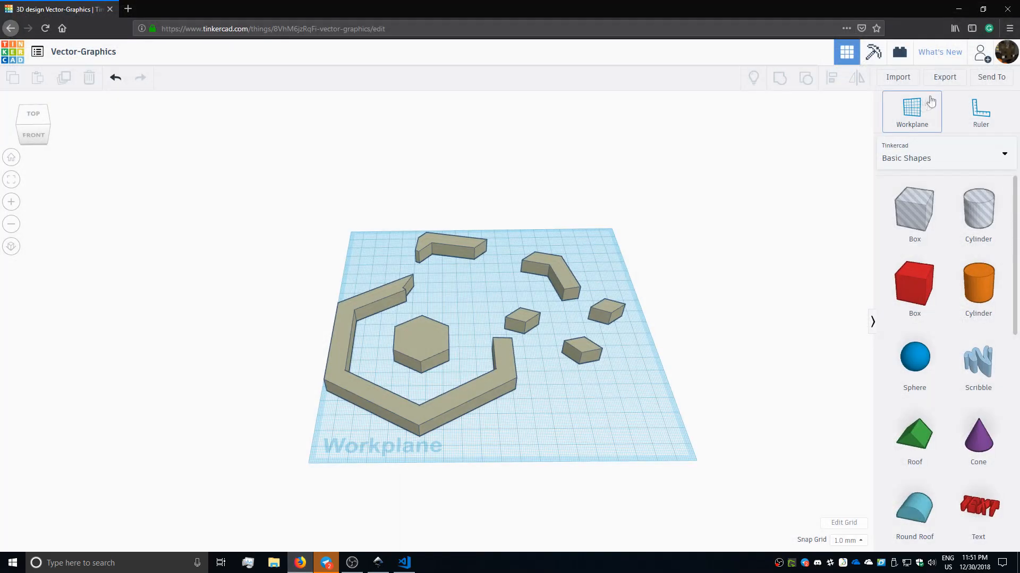
Switch to Tinkercad and choose inner.svg from the desktop as the file to import
left_click(898, 77)
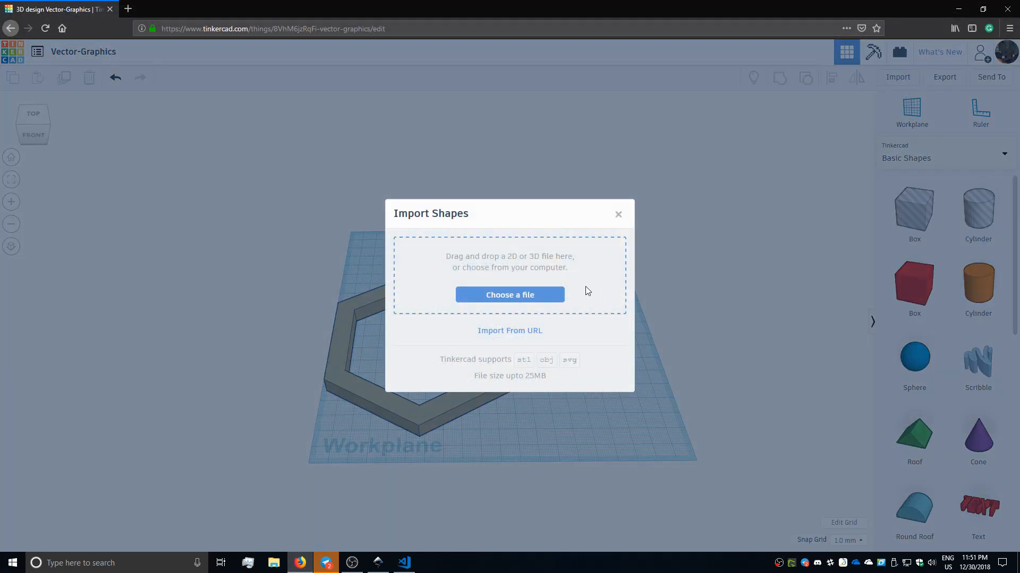
left_click(536, 295)
left_click(299, 85)
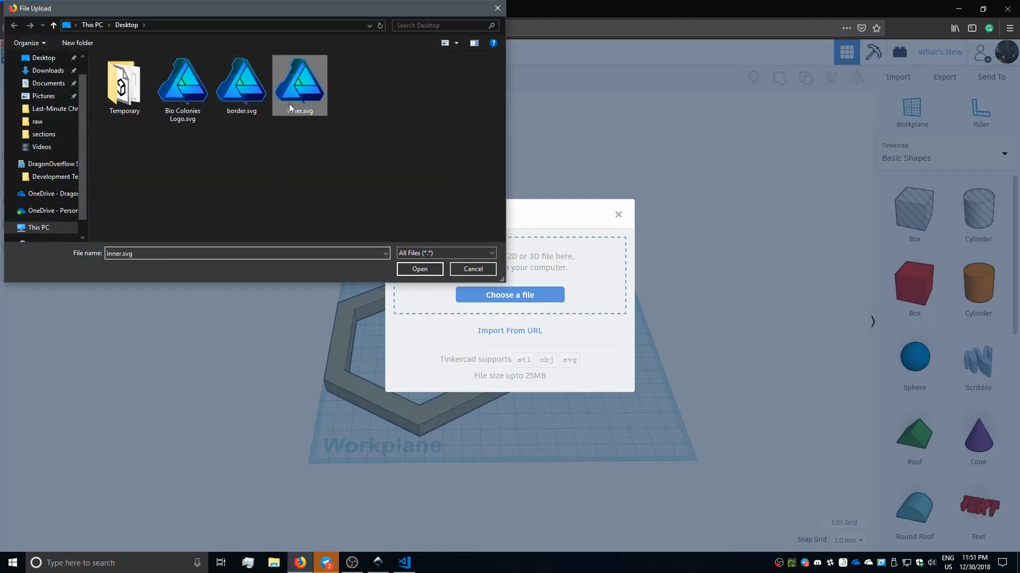
left_click(428, 270)
Set the import length to 200 and compare centring inner.svg on its art and on the artboard
left_click_drag(486, 377, 375, 388)
type("200")
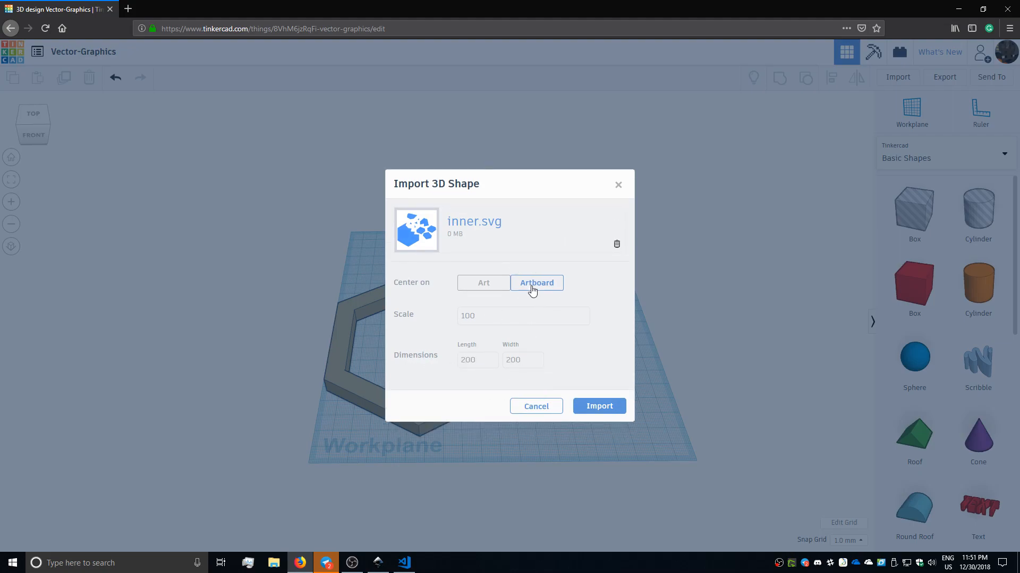
left_click(468, 290)
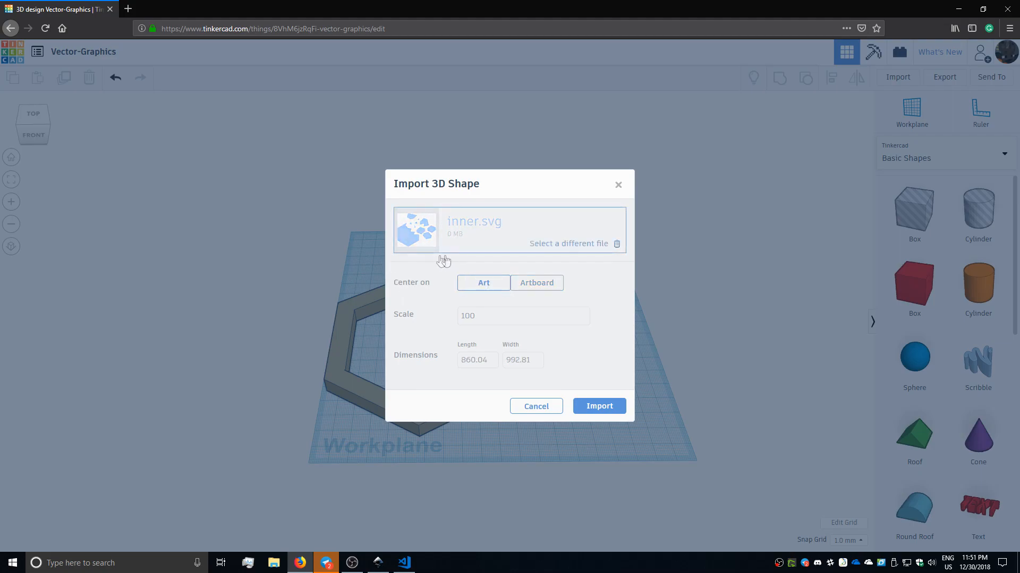
left_click(535, 282)
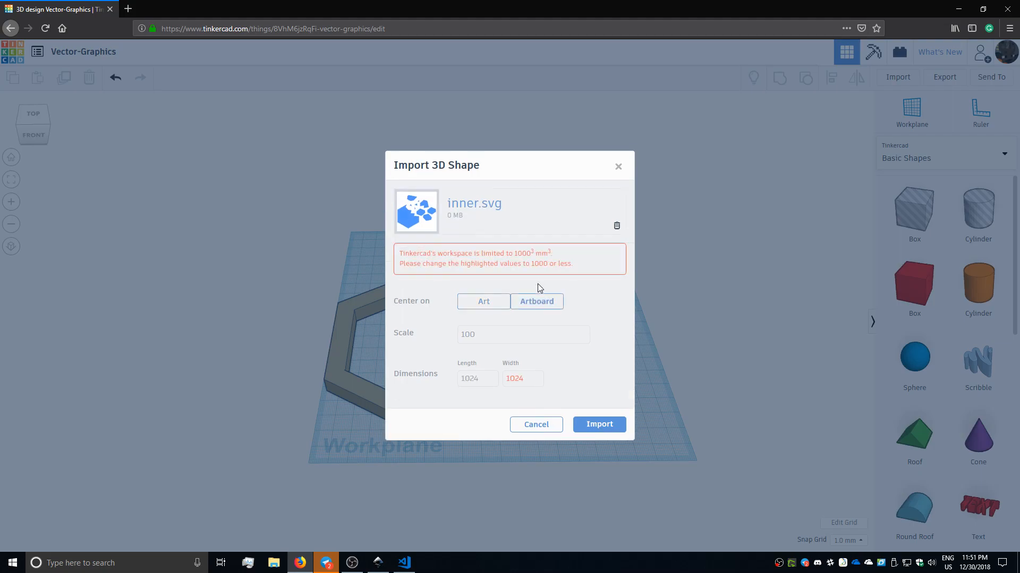
Set the length to 200 with artboard centring and import inner.svg
left_click_drag(485, 374, 388, 392)
type("200")
key("Tab")
left_click(616, 412)
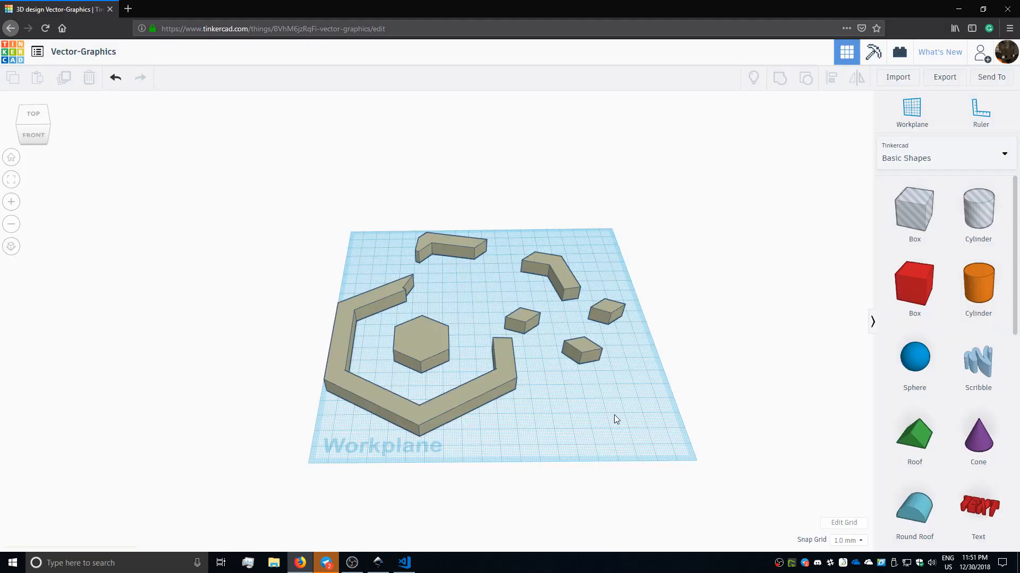
Set the height of the pink inner shape to 2 mm
scroll(564, 321, "up", 3)
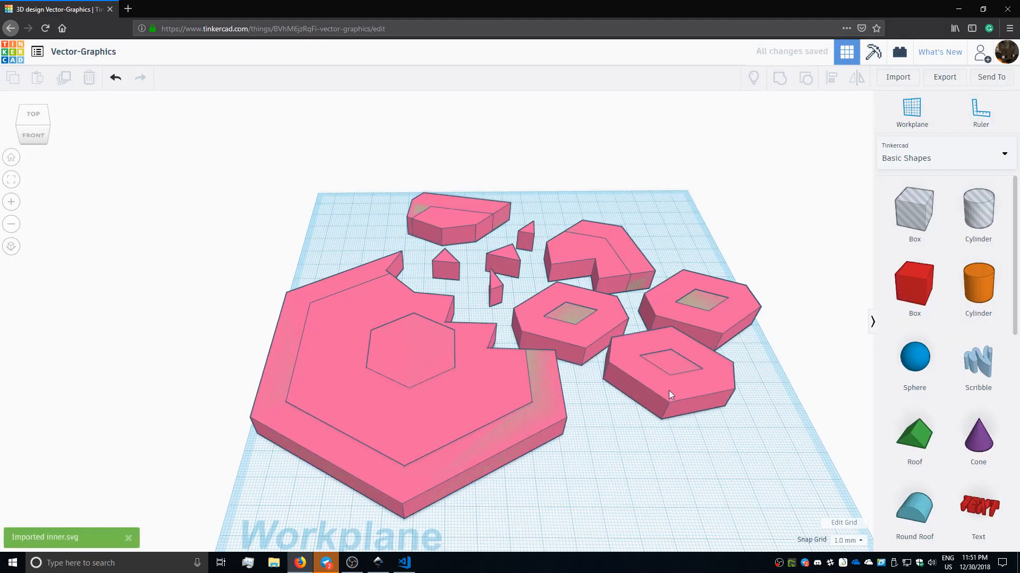
scroll(647, 451, "up", 5)
scroll(409, 326, "down", 5)
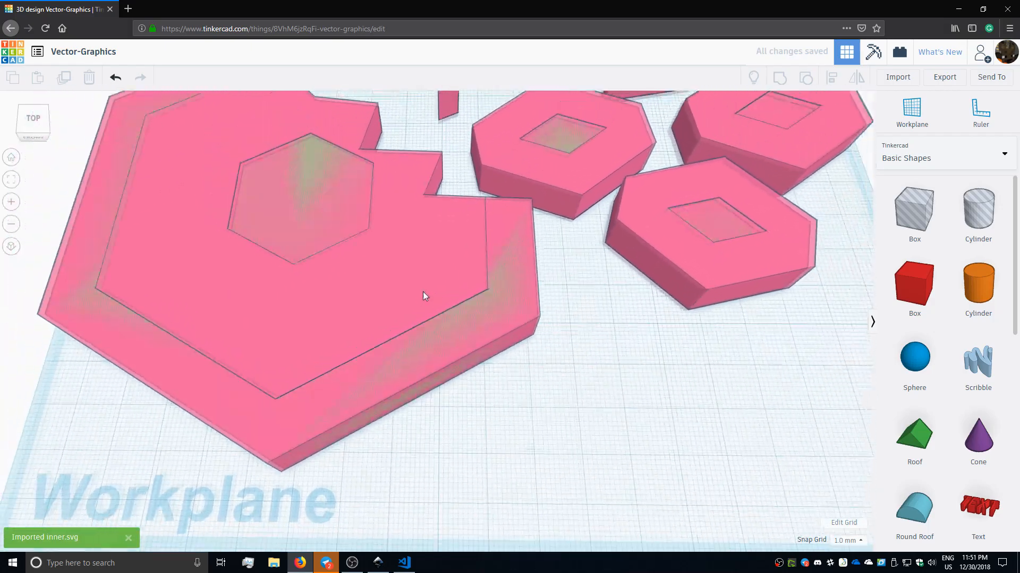
scroll(451, 373, "down", 3)
mouse_move(669, 407)
right_mouse_down()
mouse_move(662, 368)
mouse_move(668, 388)
right_mouse_up()
mouse_move(490, 251)
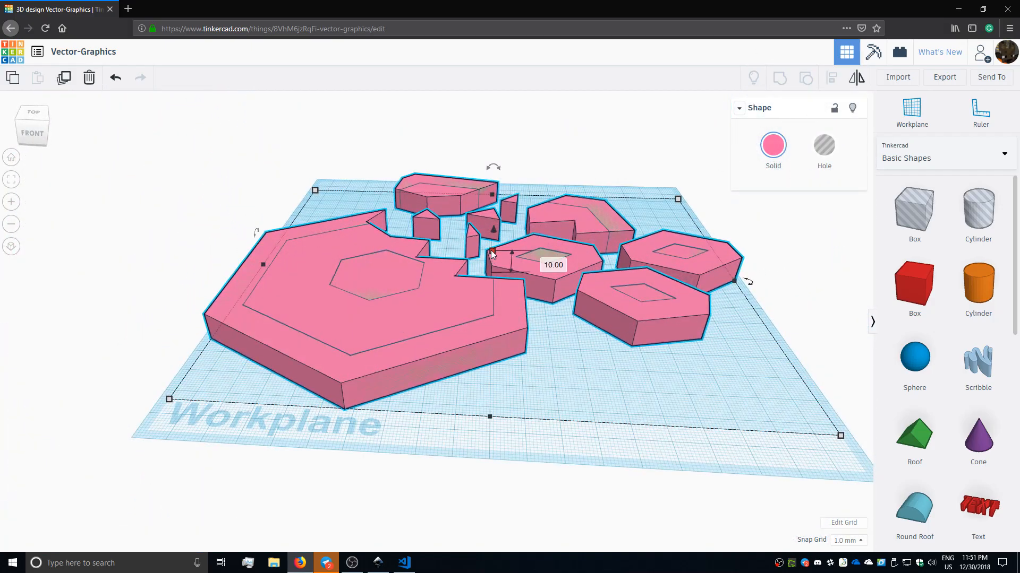
left_click(543, 261)
type("2")
key("Return")
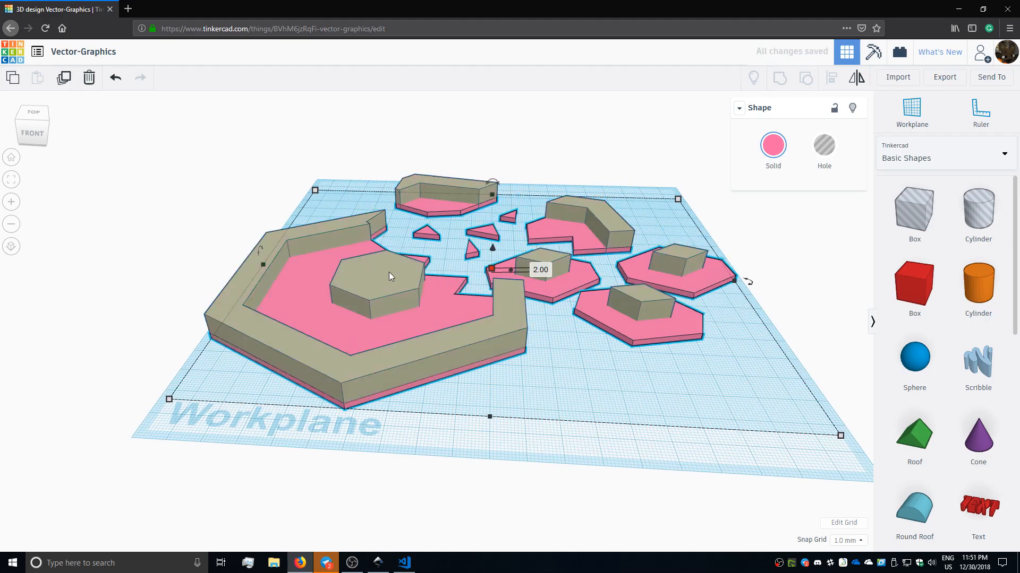
Set the height of the beige border shape to 4 mm
left_click(479, 253)
left_click(531, 264)
type("4")
key("Return")
scroll(540, 350, "up", 1)
Select both logo shapes and scale them down together proportionally from the front corner to well under half their footprint
right_click_drag(614, 304, 577, 487)
key("ctrl+a")
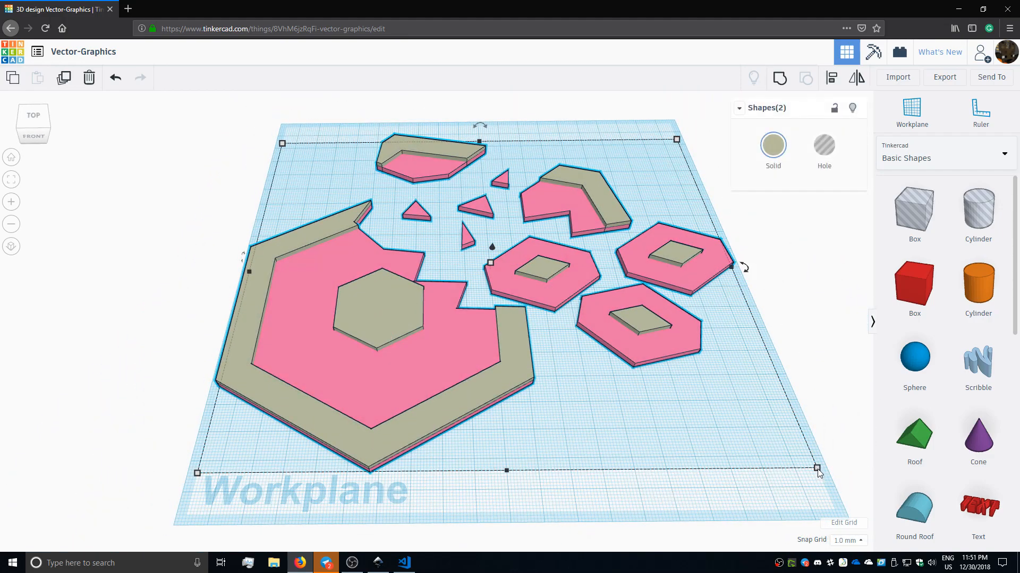
mouse_move(817, 469)
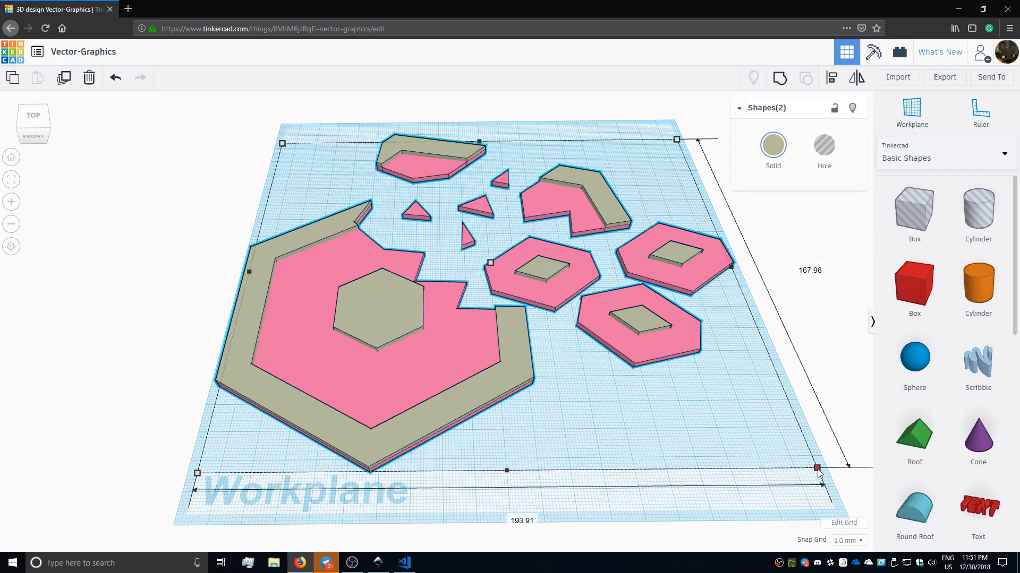
left_click_drag(819, 471, 419, 226)
right_click(467, 250)
key("Escape")
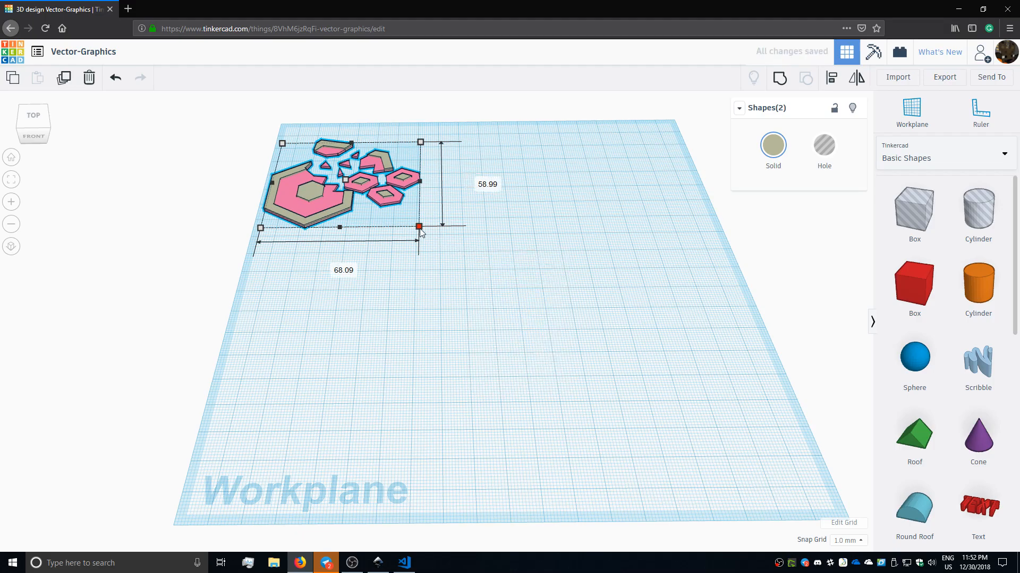
left_click_drag(422, 230, 454, 247)
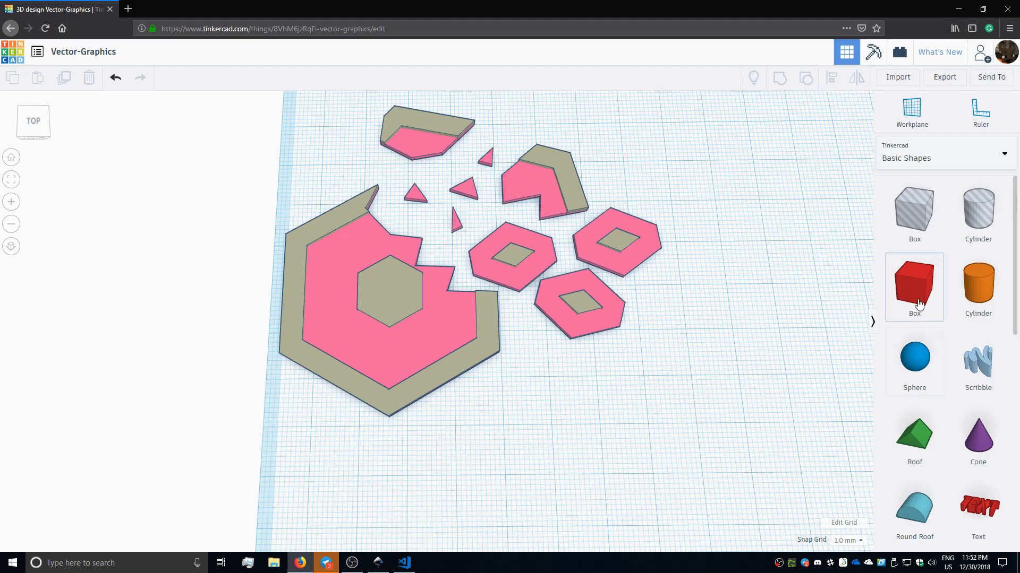
Place a red box beside the logo pieces and set its height to 0.5 mm
left_click_drag(914, 284, 724, 350)
left_click(728, 347)
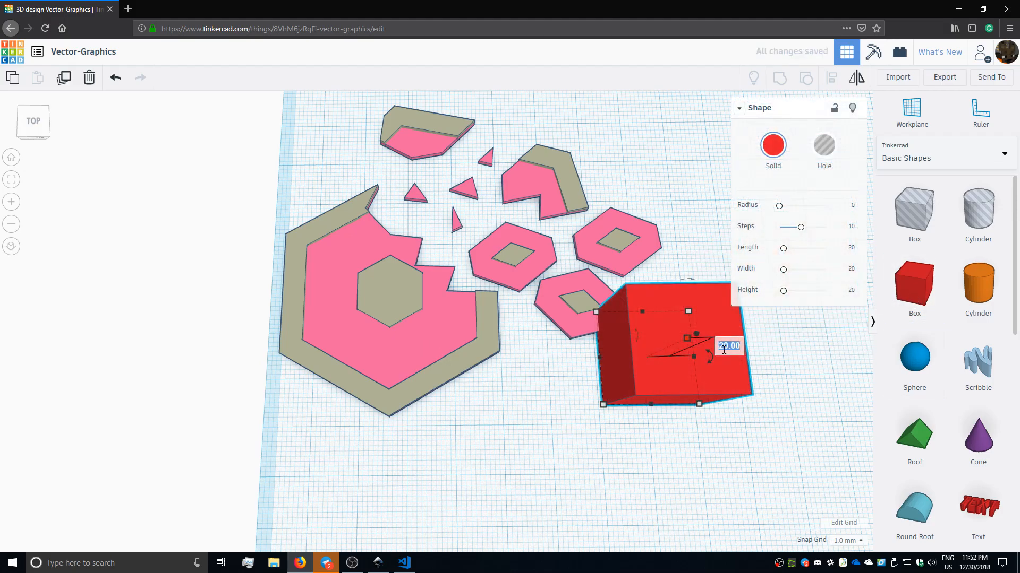
key("BackSpace")
type("5")
key("Return")
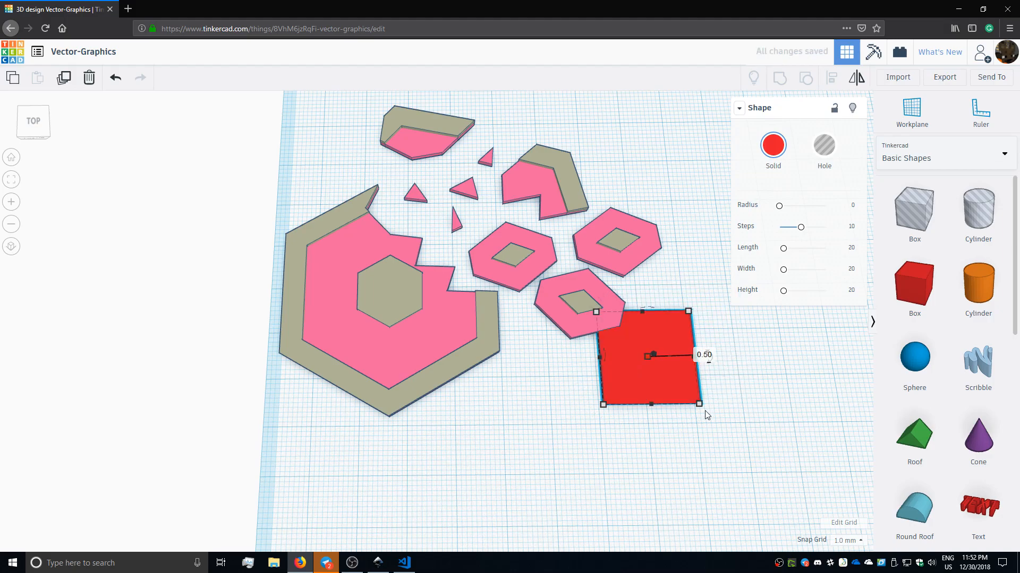
Move the thin red plate clear of the logo and resize it to 90 mm by 80 mm
right_click_drag(544, 375, 558, 303)
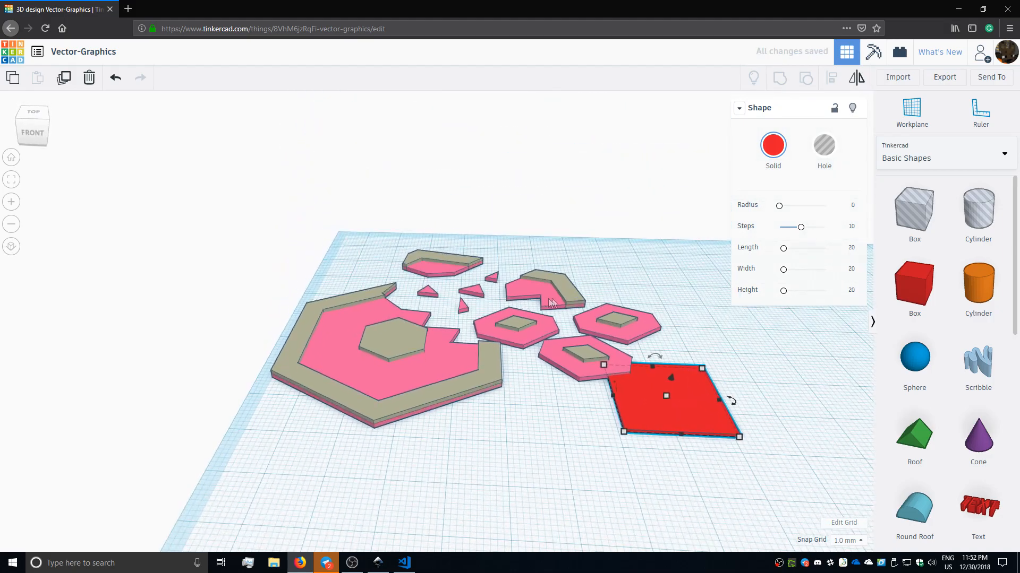
right_click_drag(536, 366, 544, 322)
right_click_drag(499, 282, 591, 431)
left_click_drag(626, 381, 665, 421)
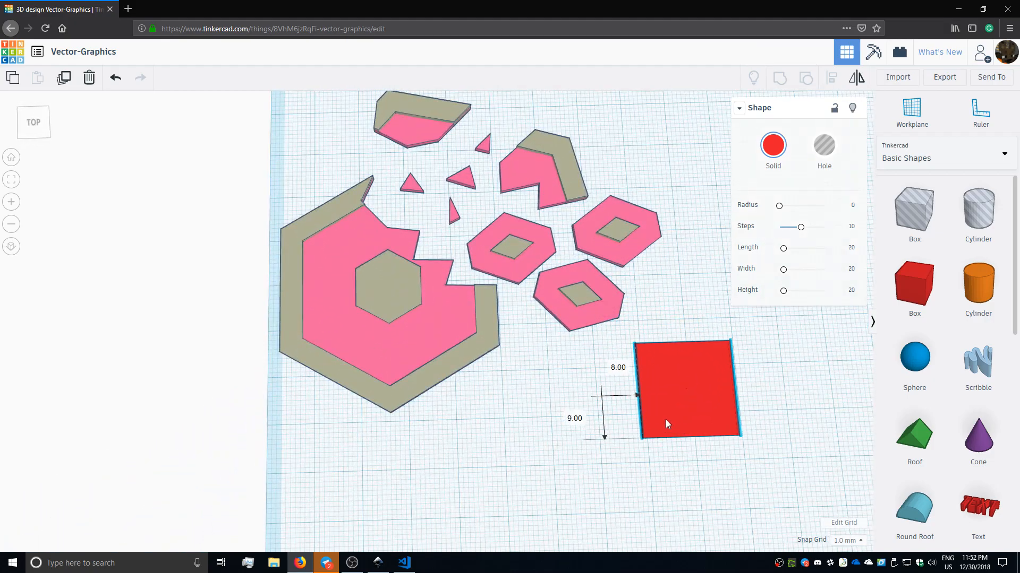
left_click_drag(638, 344, 539, 300)
left_click(626, 237)
type("90")
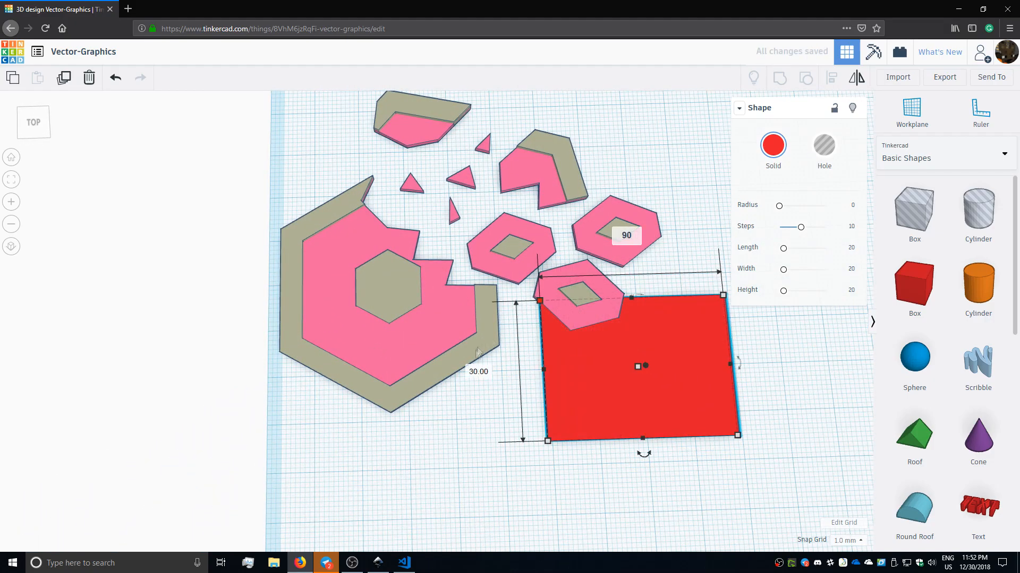
left_click(477, 373)
type("80")
key("Return")
Position the red plate beneath the logo so that it underlies all the pieces
scroll(478, 374, "down", 3)
left_click_drag(533, 359, 509, 354)
right_click_drag(509, 352, 422, 367)
scroll(425, 369, "up", 2)
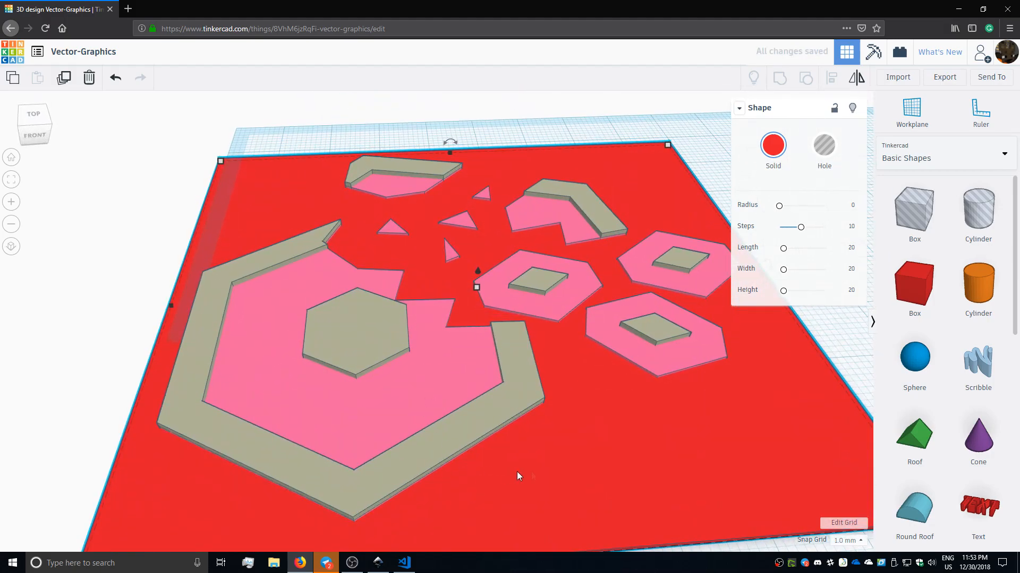
Raise both logo shapes by 0.5 mm, keeping the red plate hidden only while selecting and moving them
left_click(852, 107)
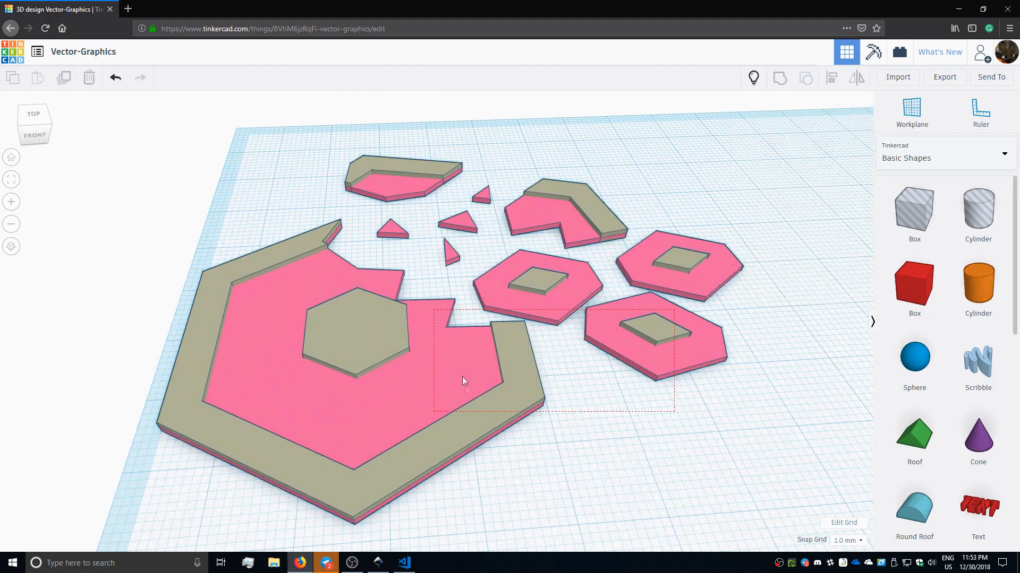
left_click_drag(463, 378, 689, 183)
left_click_drag(482, 259, 482, 249)
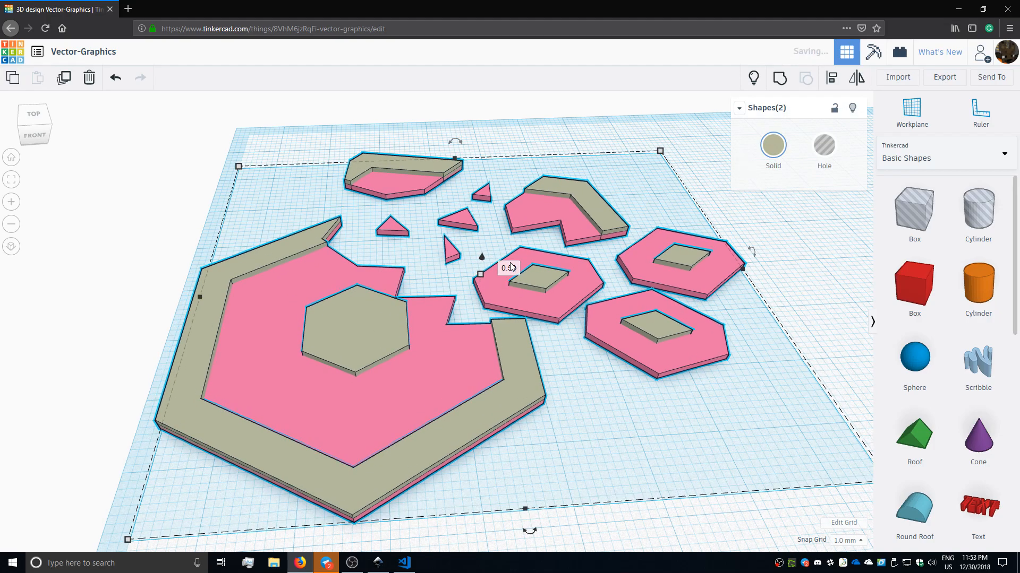
left_click(753, 78)
scroll(585, 301, "down", 3)
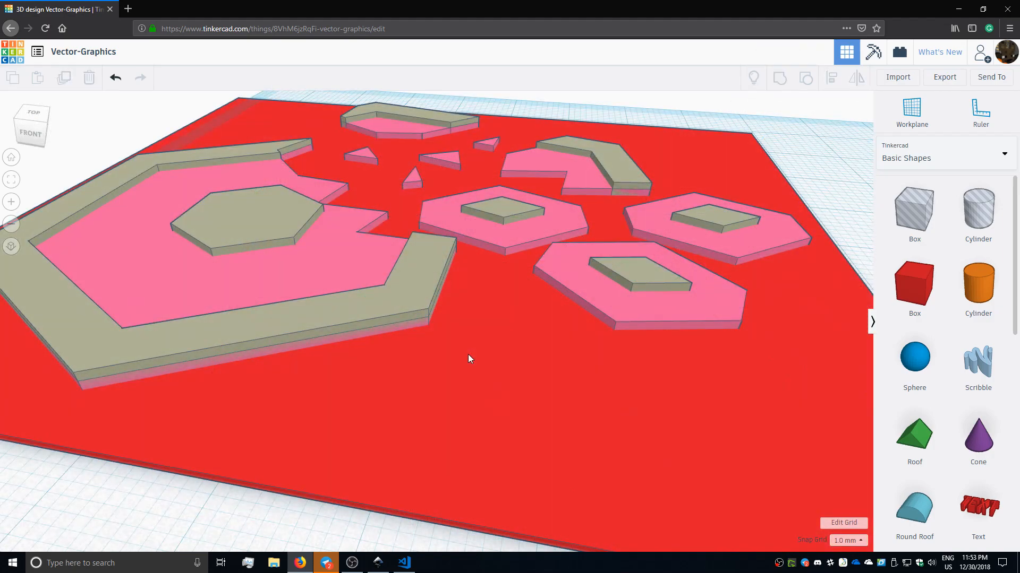
Group the pink inner logo shape with the red base plate into one object
left_click(424, 270)
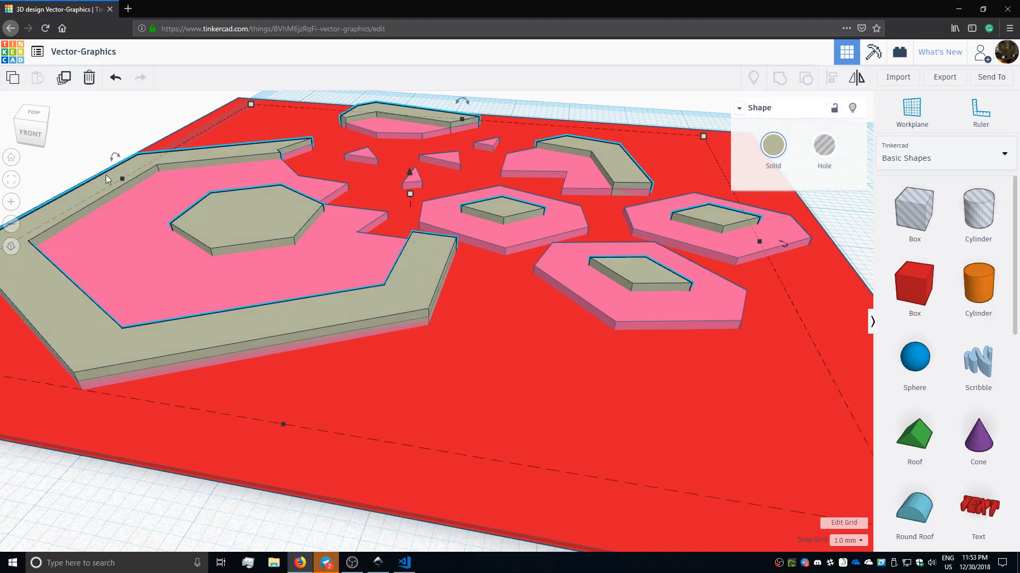
left_click(133, 272)
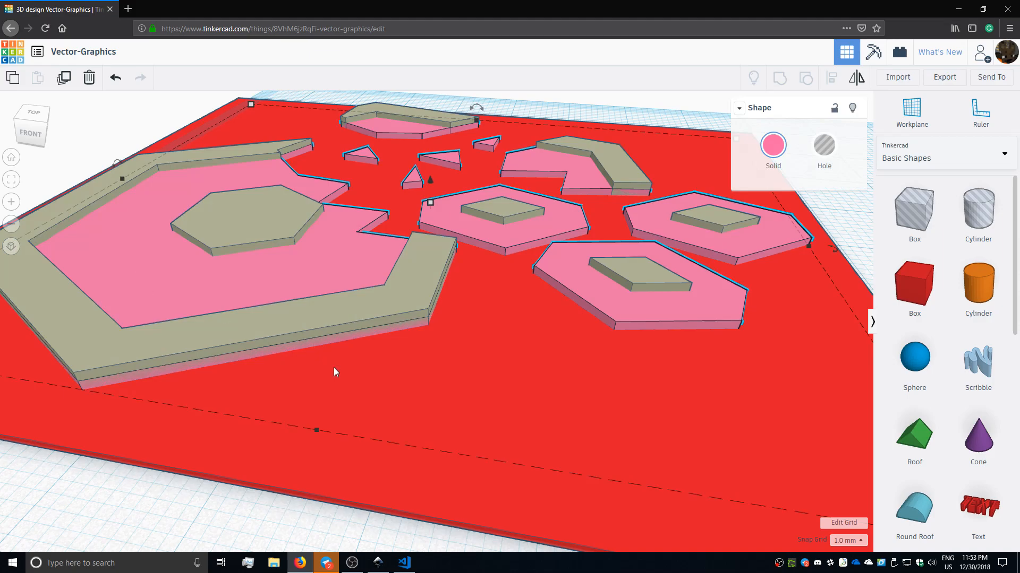
scroll(334, 368, "up", 5)
left_click(584, 308)
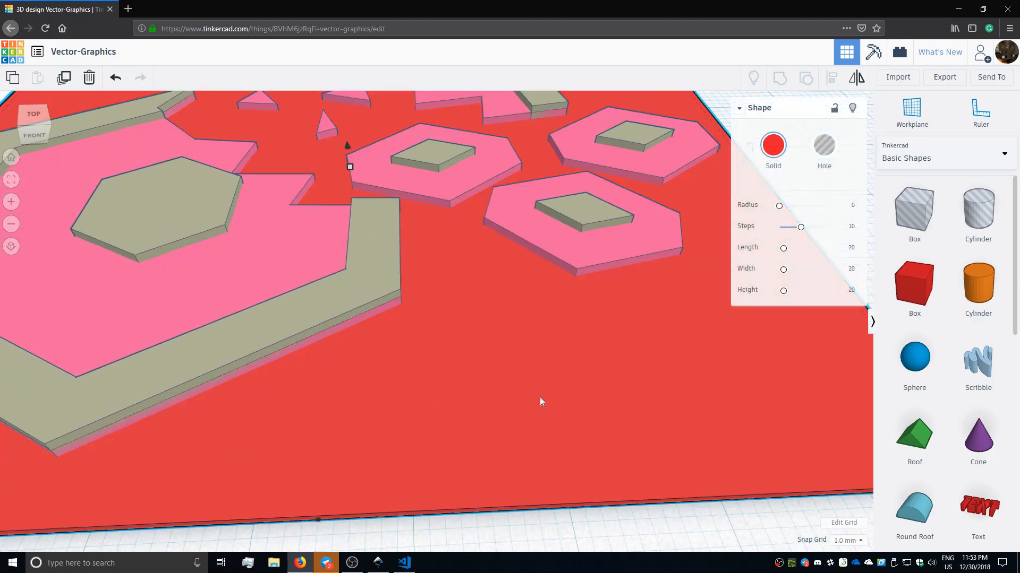
left_click(564, 258, "shift")
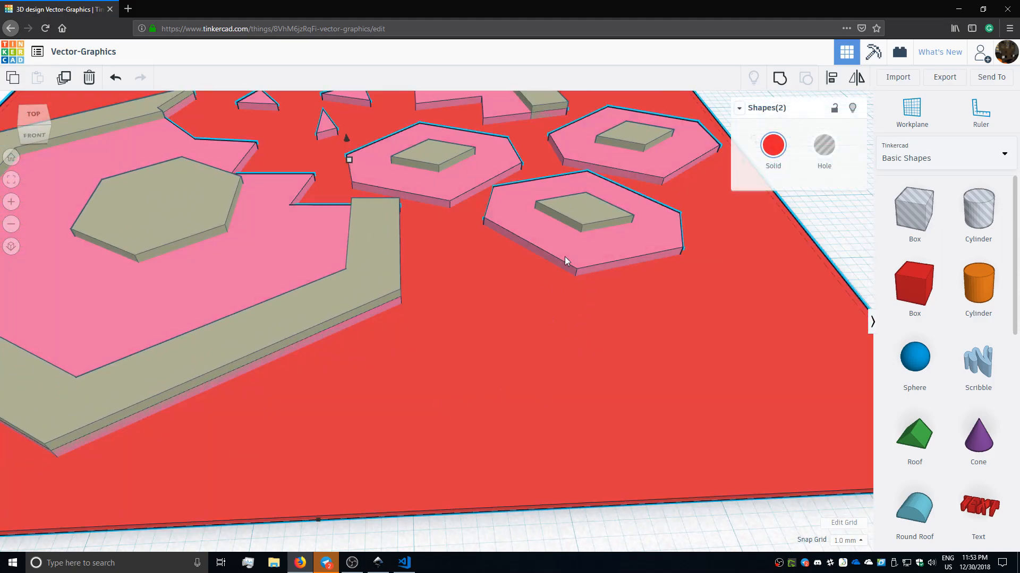
left_click(779, 77)
scroll(626, 357, "down", 1)
scroll(623, 355, "down", 3)
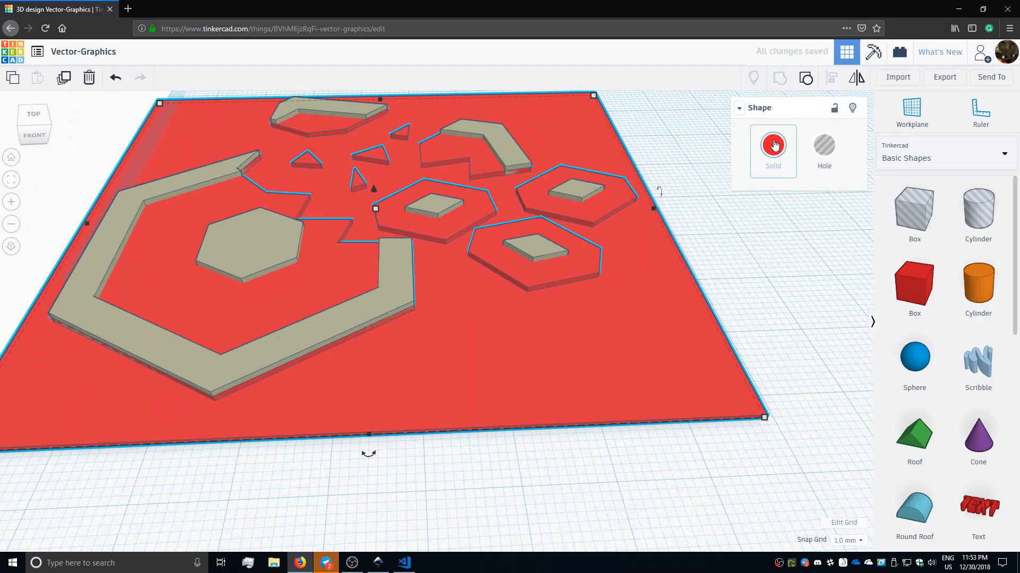
Set the colour of the grouped inner shape and plate to light blue
left_click(773, 145)
left_click(840, 230)
right_click_drag(501, 362, 423, 284)
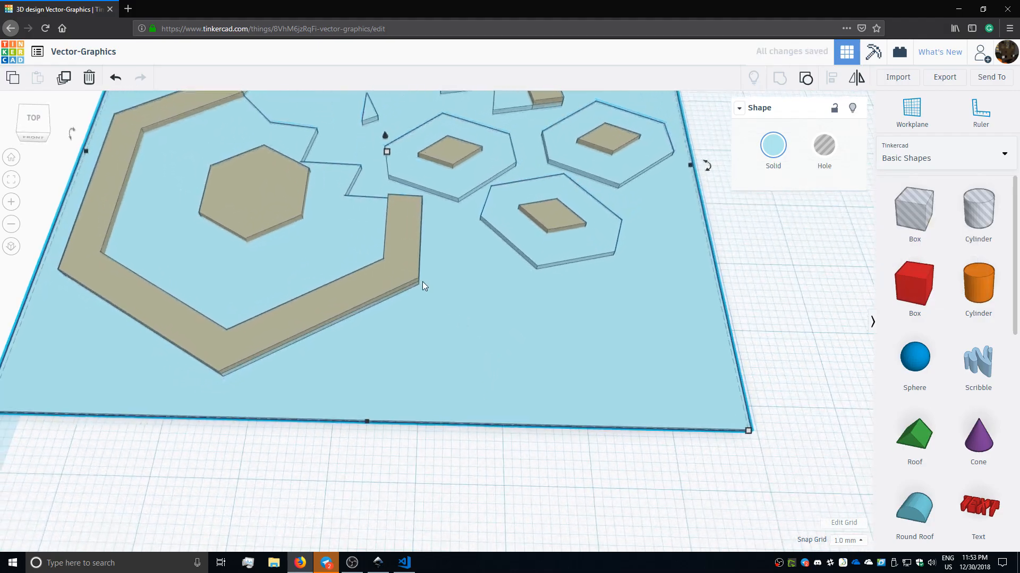
Check the border's colour options and examine the assembled two-colour logo from several angles
middle_click_drag(424, 285, 499, 375)
left_click(430, 331)
left_click(771, 155)
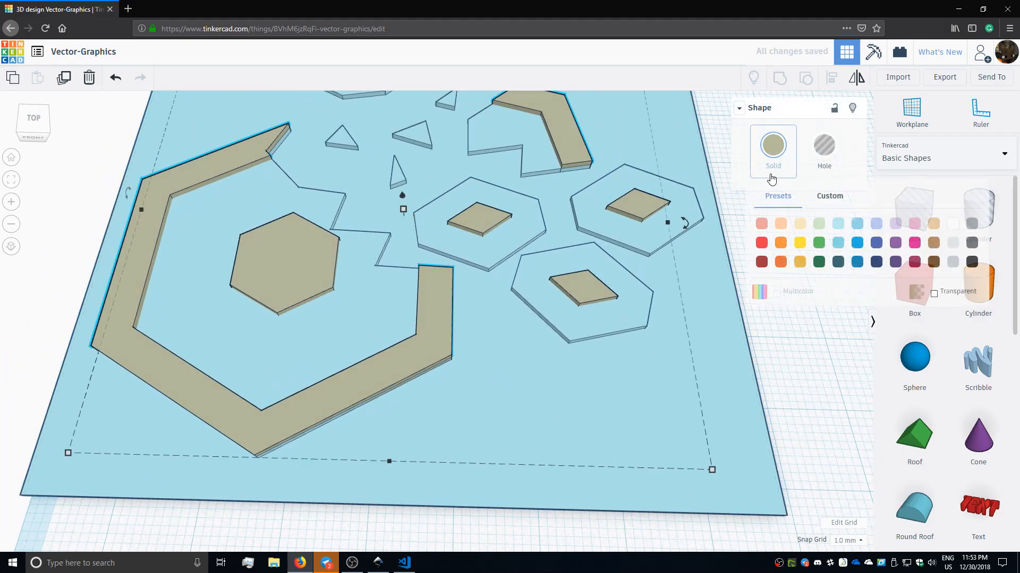
left_click(782, 471)
right_click_drag(494, 281, 521, 263)
scroll(521, 262, "down", 3)
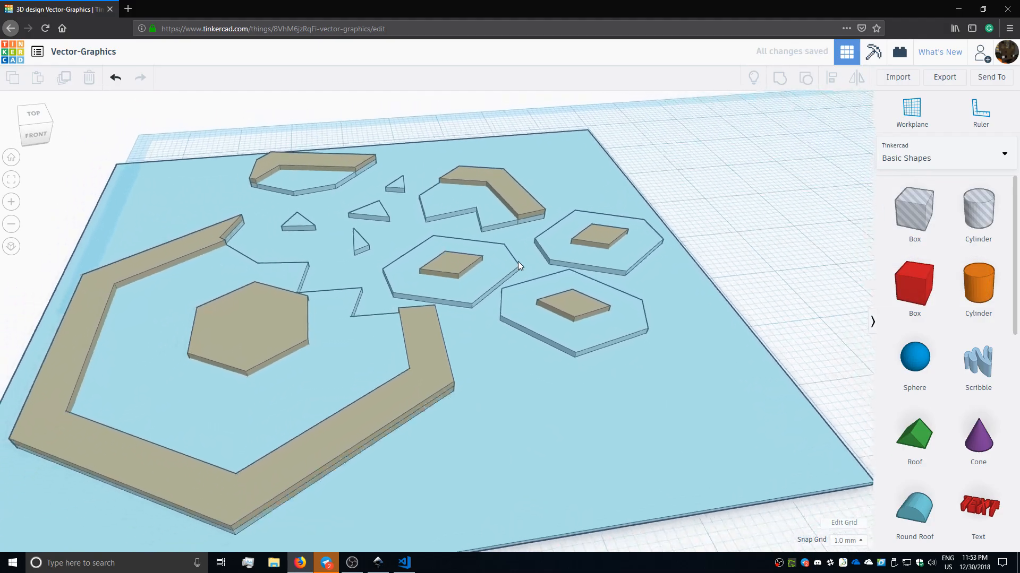
right_click_drag(518, 193, 565, 336)
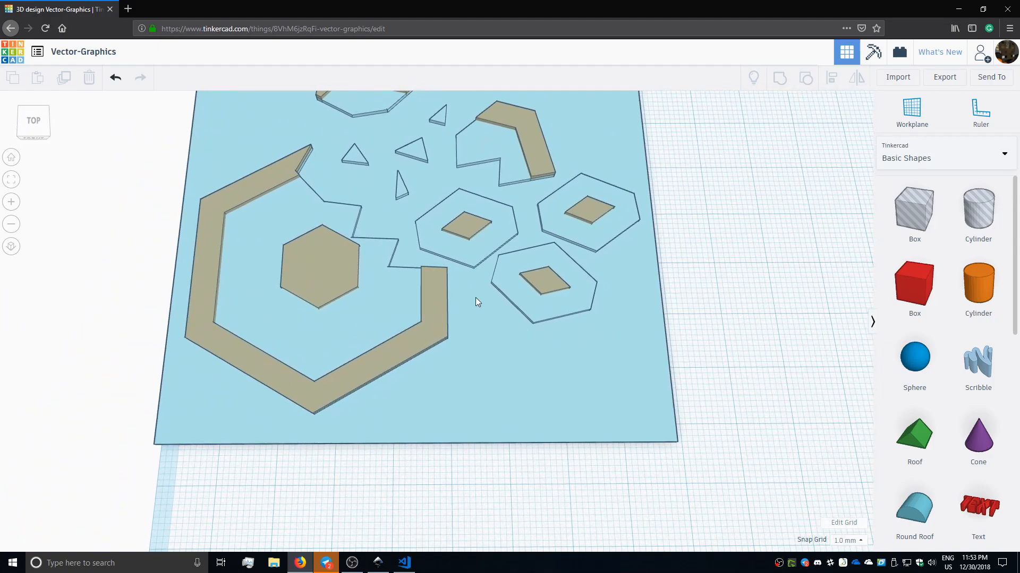
middle_click_drag(510, 300, 556, 415)
scroll(556, 415, "up", 1)
right_click_drag(556, 416, 483, 353)
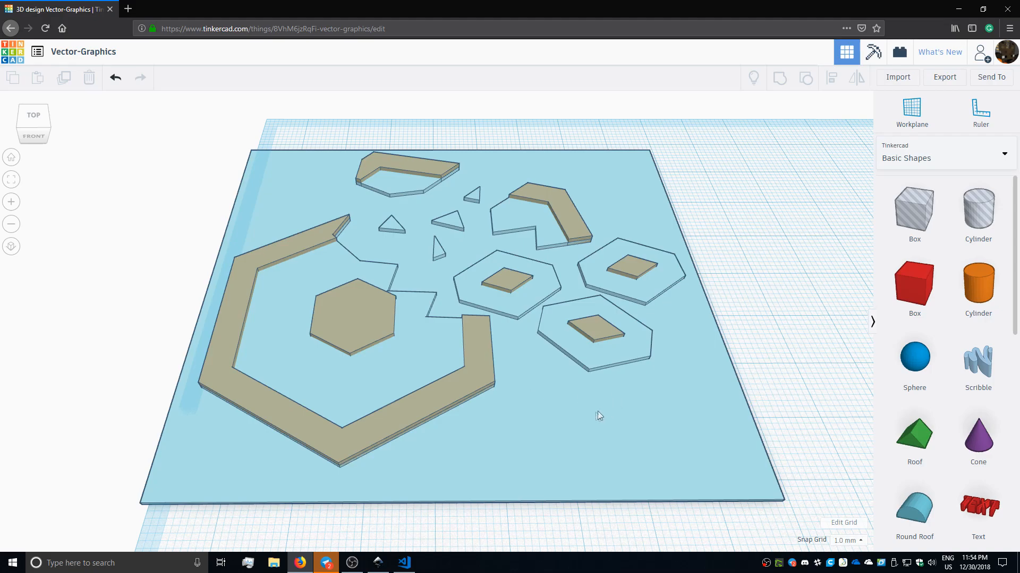
Duplicate the border shape, turn one copy into a hole and group it with the light blue base to cut it out
left_click(488, 363)
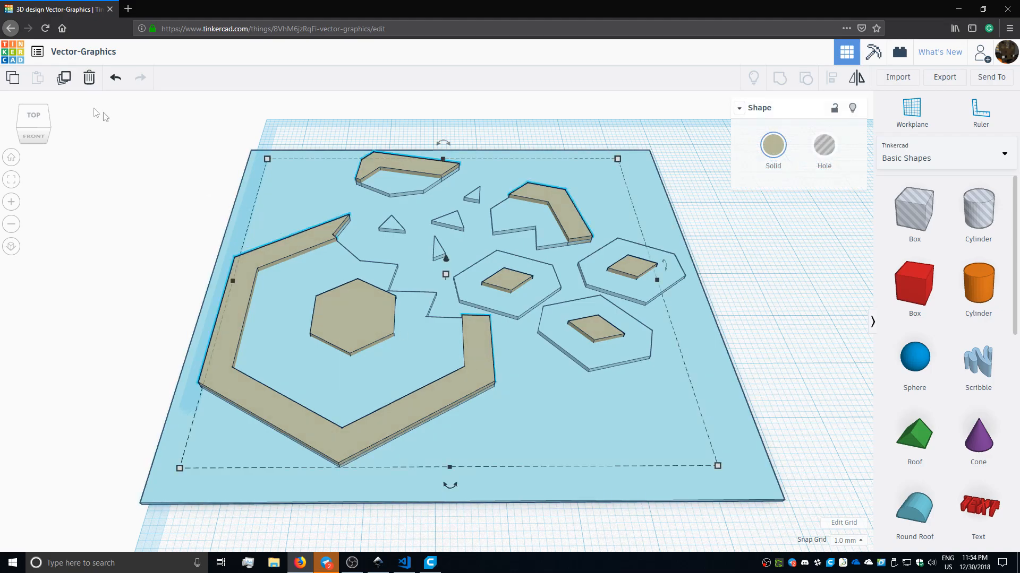
left_click(64, 78)
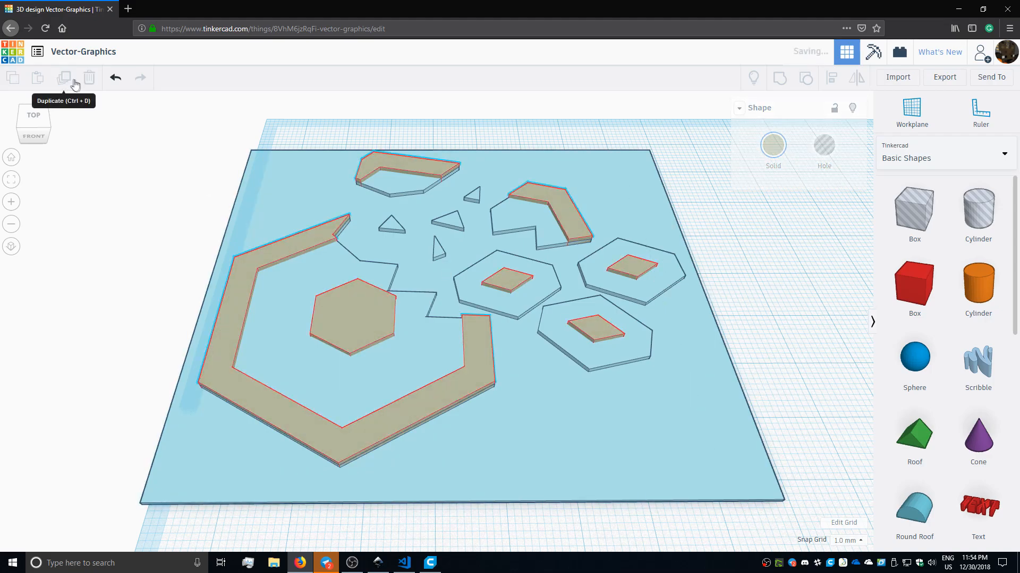
left_click(823, 158)
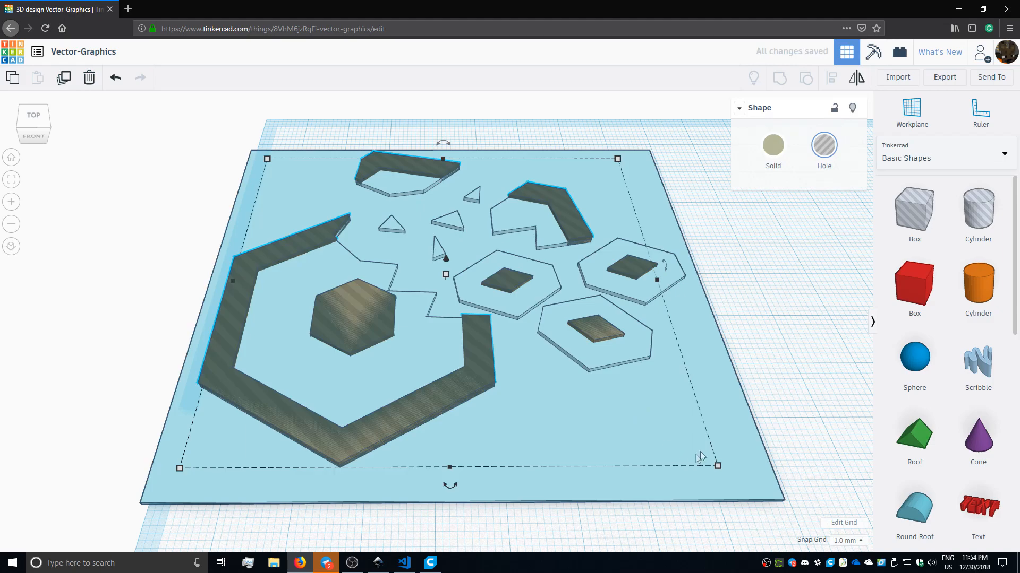
left_click(776, 80)
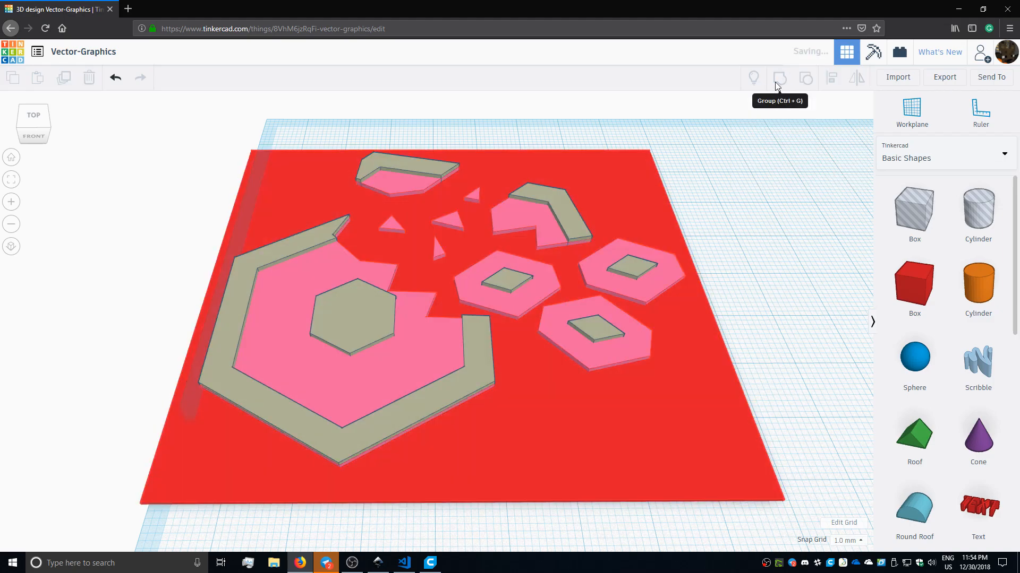
Hide the solid border temporarily to inspect the cut-outs in the light blue base, and show it again
left_click(598, 326)
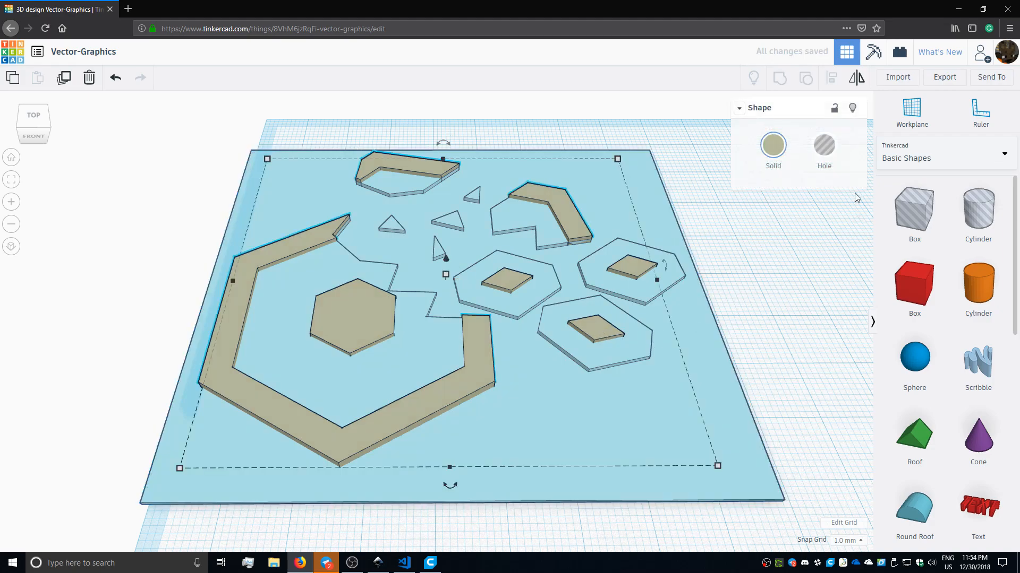
left_click(852, 109)
right_click_drag(575, 394, 568, 359)
scroll(565, 360, "up", 4)
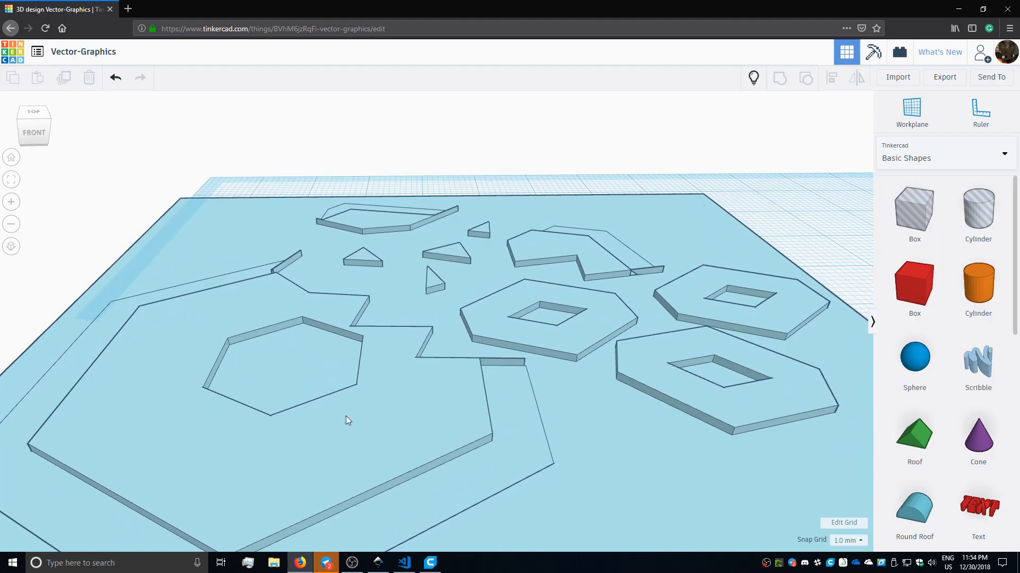
scroll(330, 330, "down", 4)
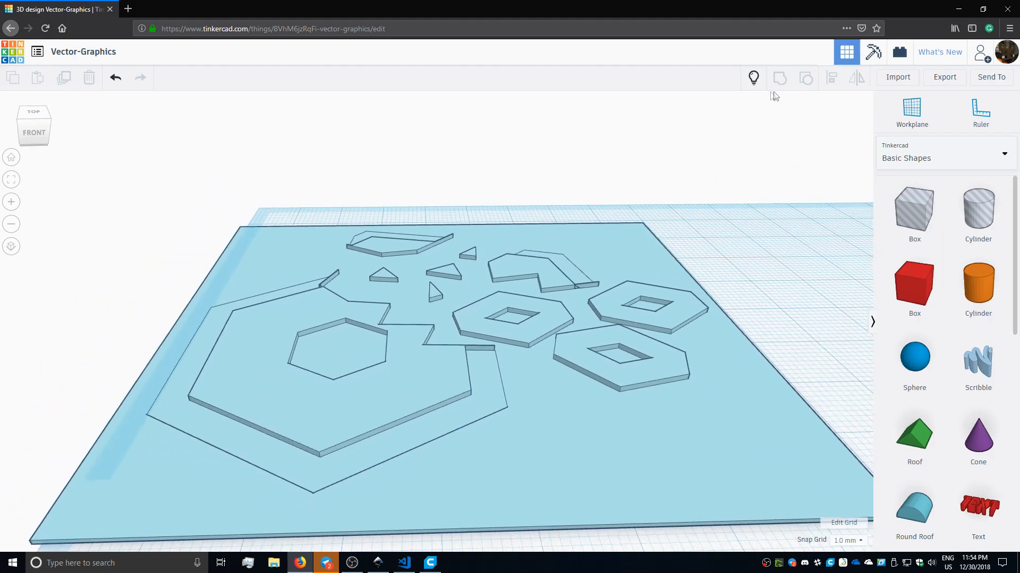
left_click(754, 78)
Export only the border shape as an STL file and save it to the Desktop as border
right_click_drag(645, 322, 623, 419)
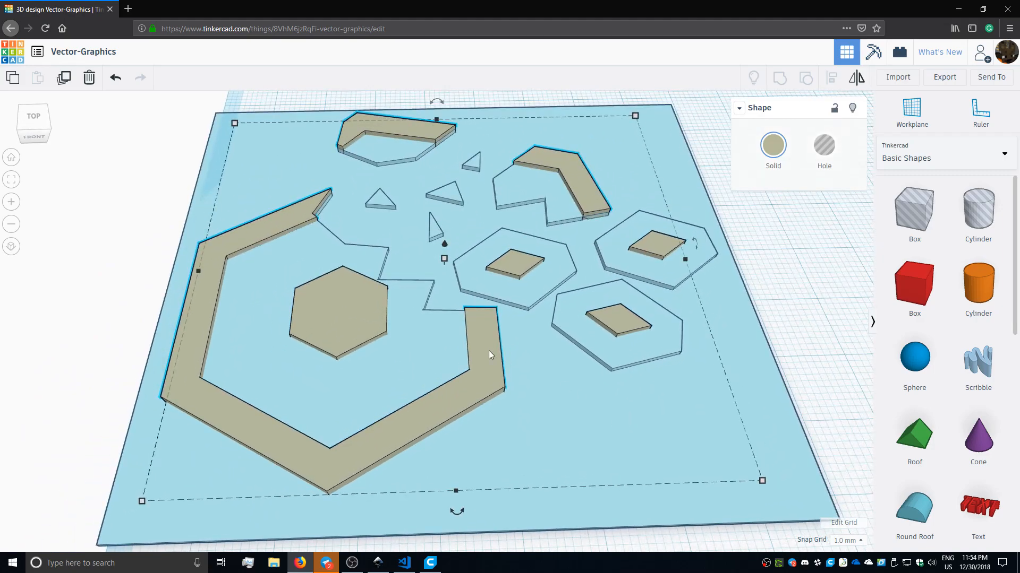
right_click_drag(581, 374, 572, 357)
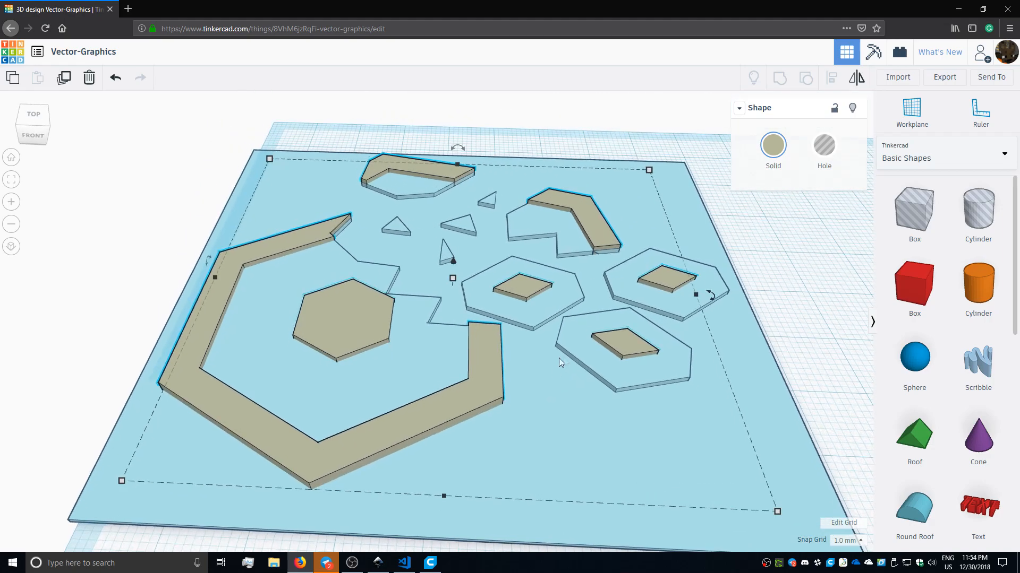
scroll(531, 366, "down", 2)
right_click_drag(480, 380, 485, 384)
left_click(486, 385)
left_click(944, 77)
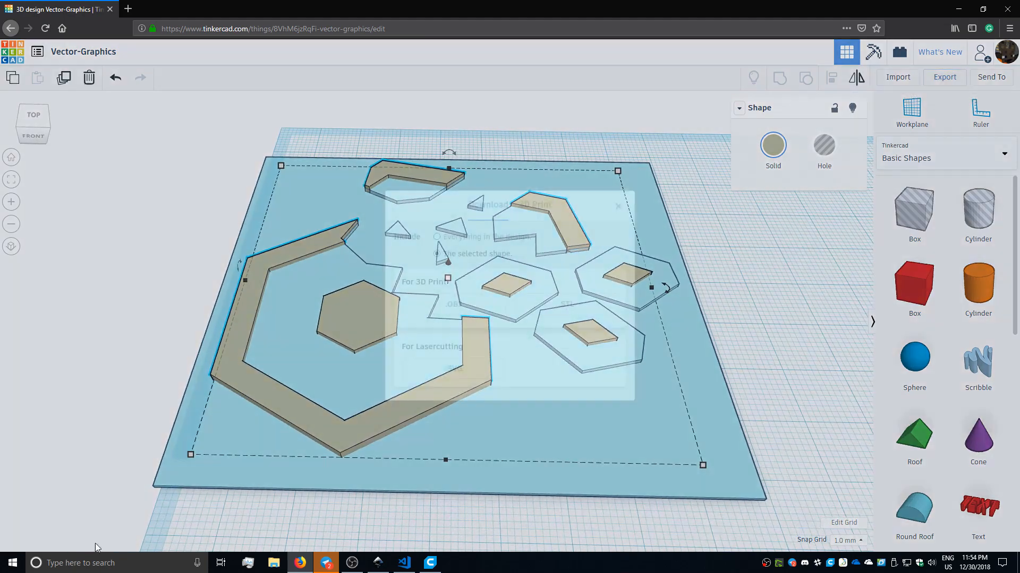
left_click(553, 307)
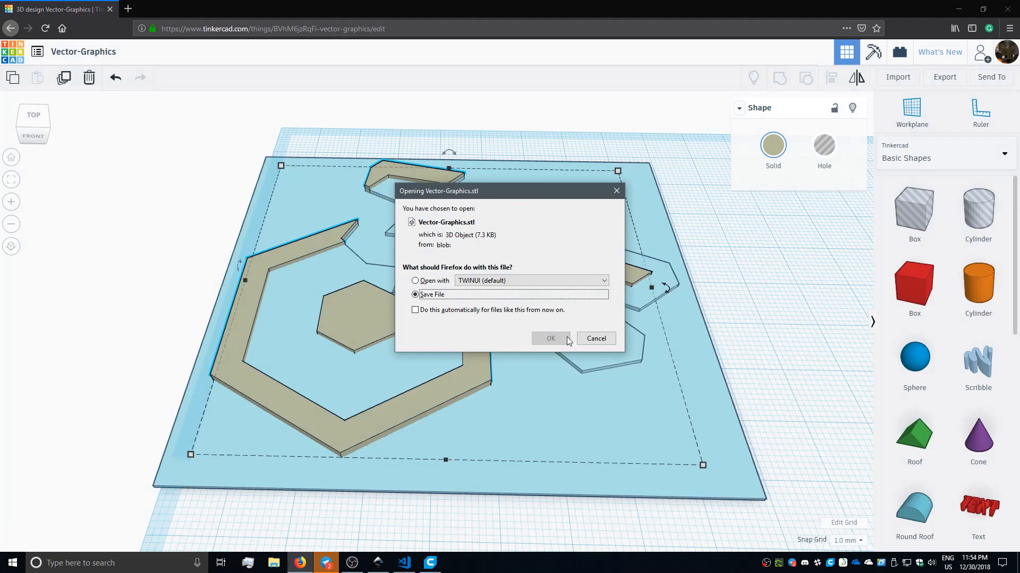
left_click(550, 339)
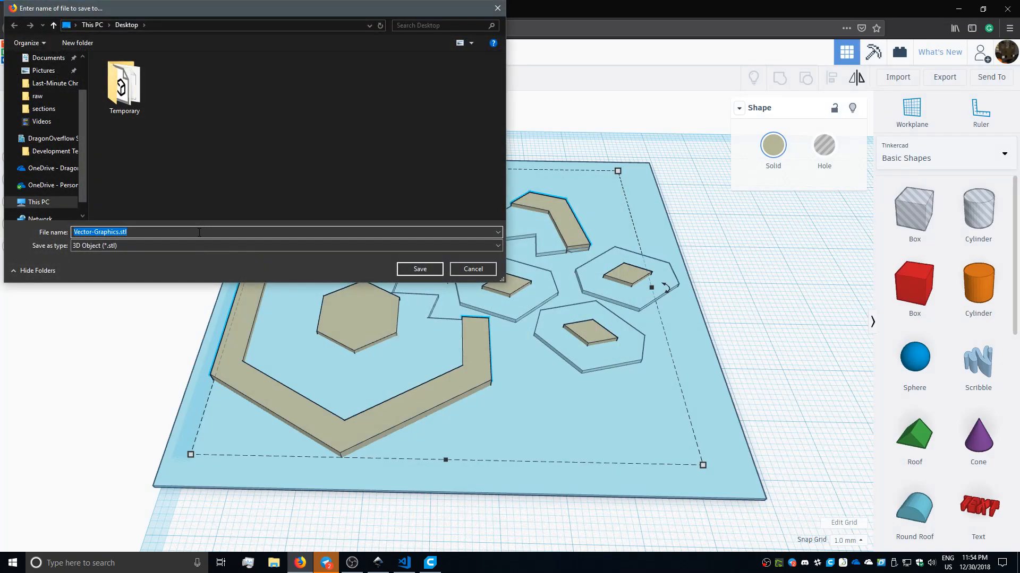
type("border")
key("Return")
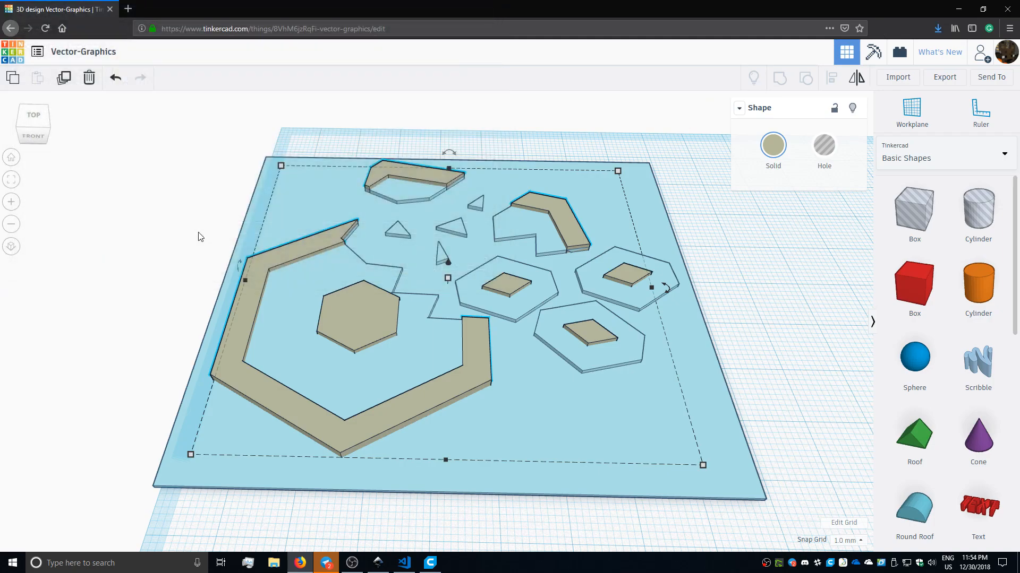
Export only the light blue base shape as an STL file and save it to the Desktop as inner
left_click(701, 405)
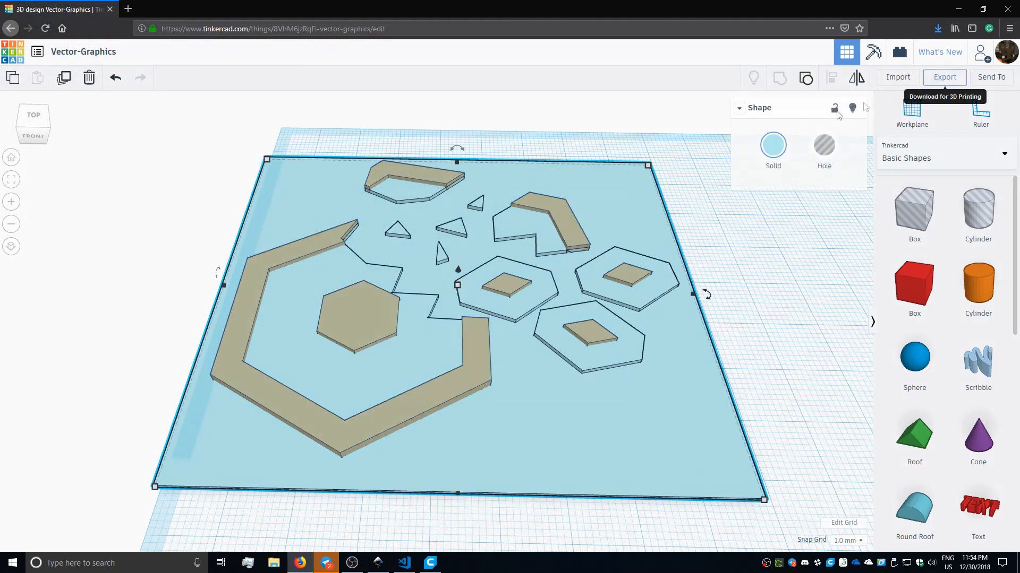
left_click(944, 77)
left_click(527, 311)
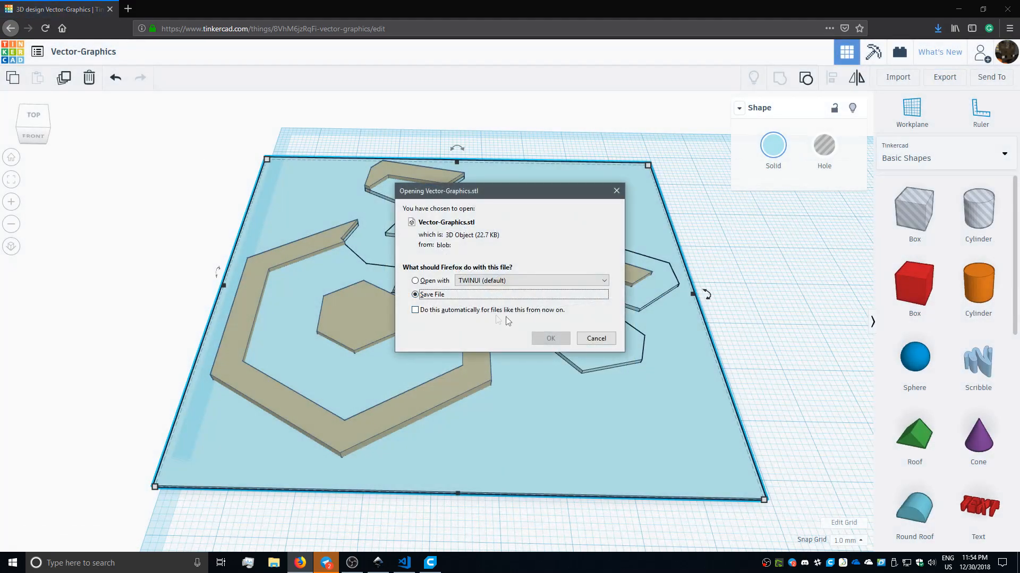
left_click(551, 340)
type("base")
key("Return")
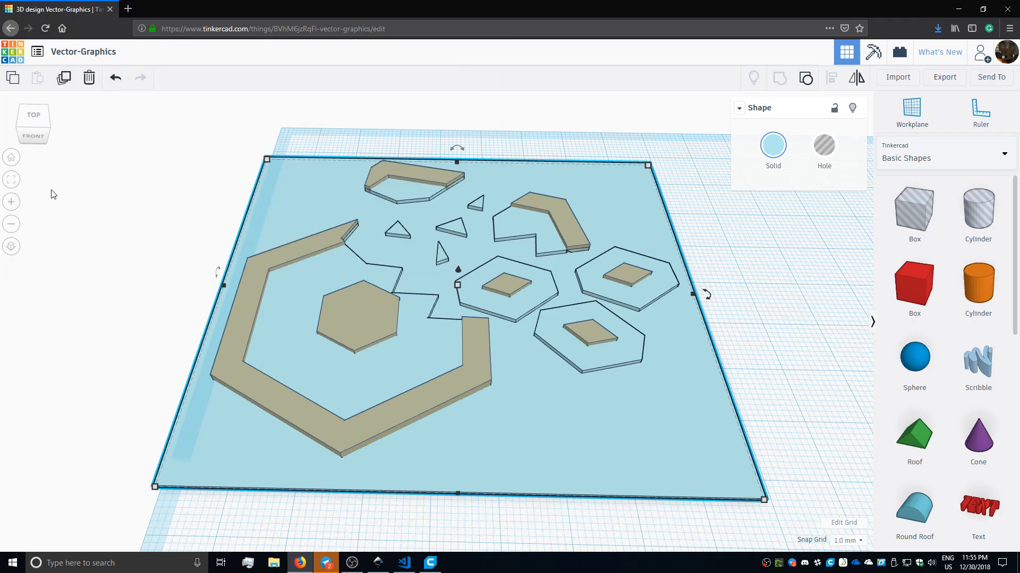
Switch to Ultimaker Cura and load border.stl and inner.stl from the Desktop
left_click(431, 564)
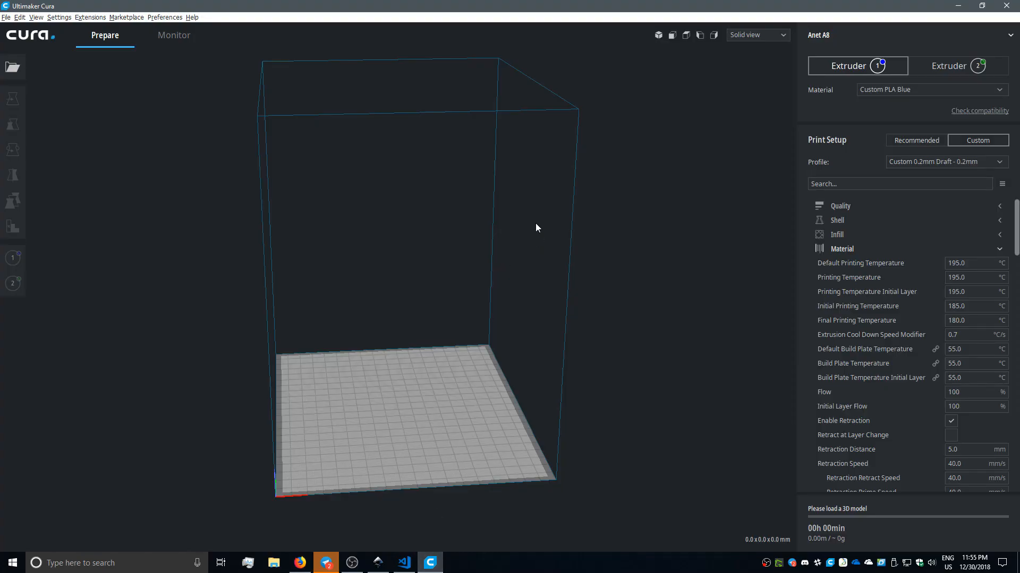
right_click_drag(537, 228, 276, 313)
left_click(12, 67)
left_click_drag(296, 172, 156, 70)
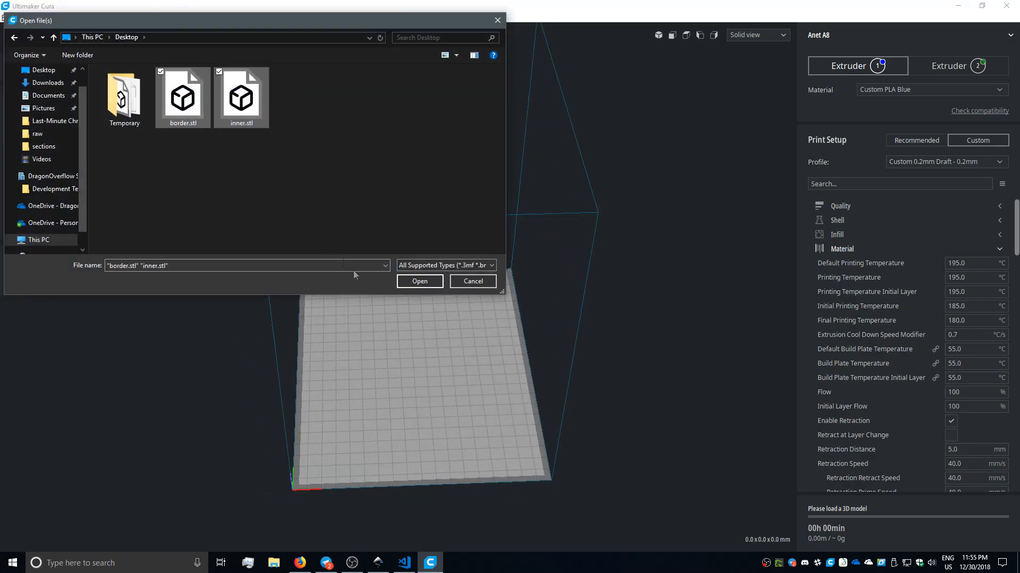
left_click(410, 282)
Move the base plate model over the border pieces and assign it to Extruder 2 (Custom PLA Green)
scroll(584, 432, "down", 3)
left_click(334, 355)
left_click_drag(633, 429, 413, 398)
scroll(414, 403, "up", 10)
middle_click_drag(414, 488, 412, 418)
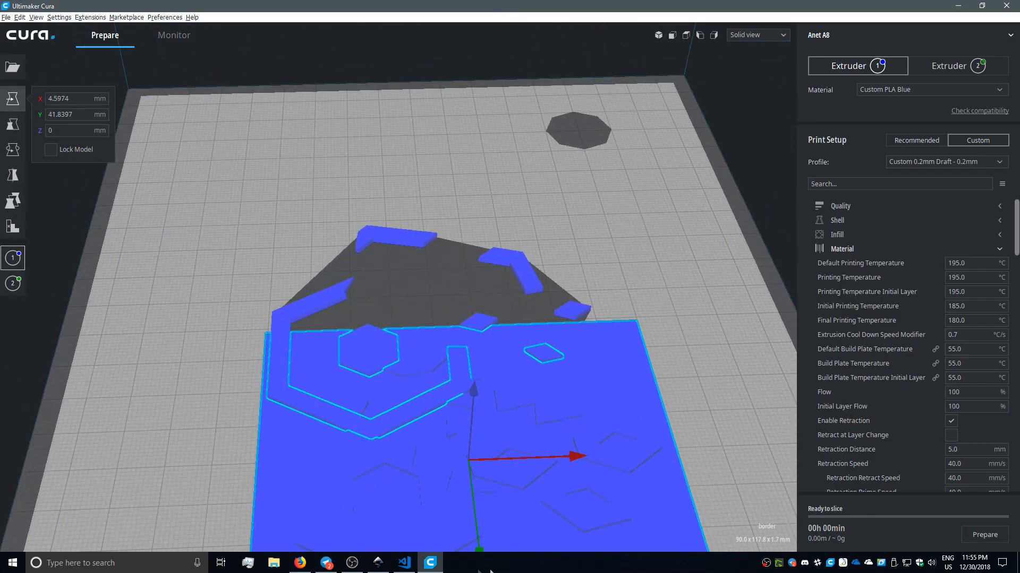
right_click(422, 537)
left_click(458, 457)
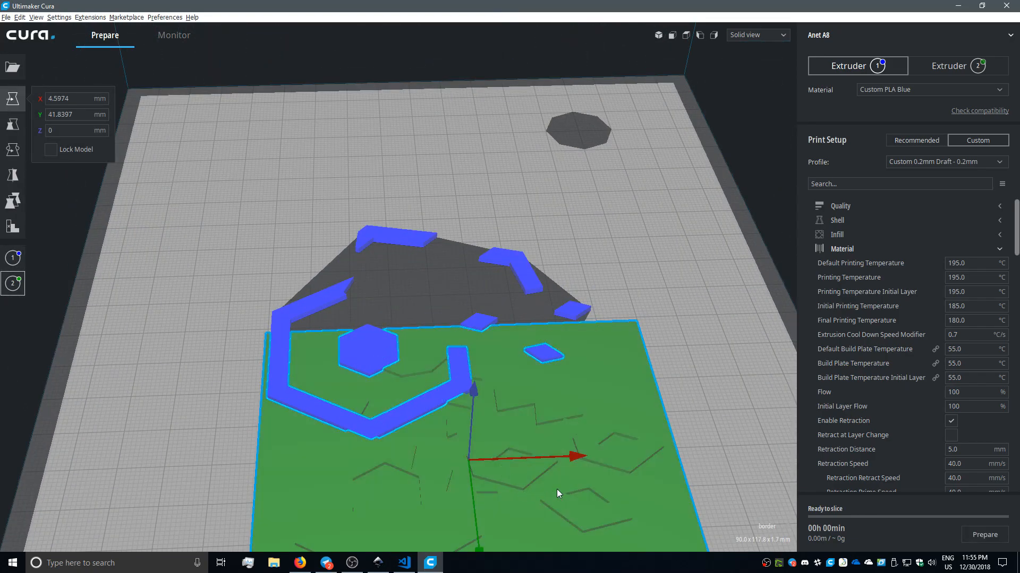
Inspect the overlapping models and the border's extruder assignment, and show the settings of Extruder 2
scroll(543, 497, "down", 3)
scroll(464, 355, "up", 6)
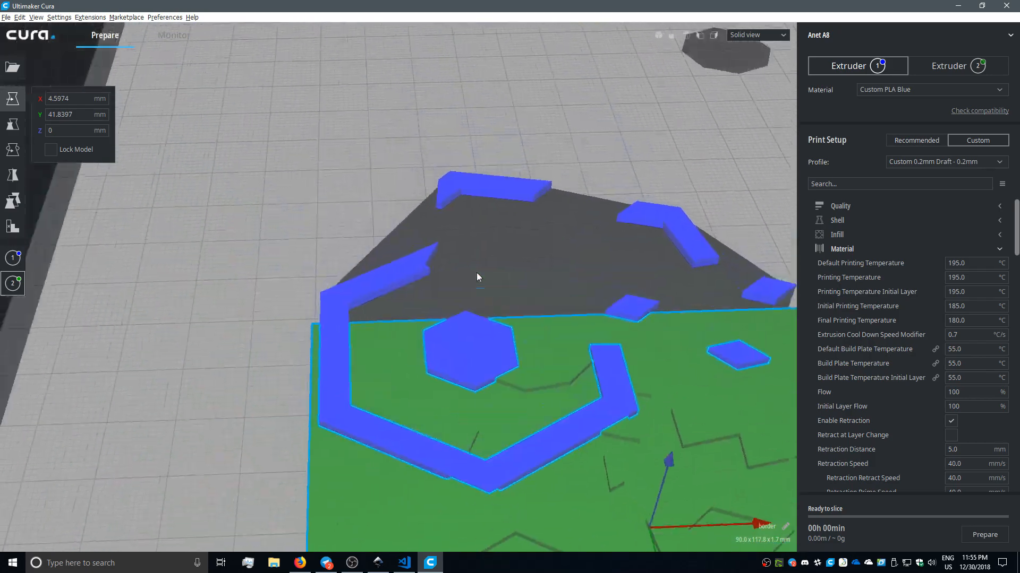
left_click(396, 271)
left_click(511, 439)
scroll(371, 346, "down", 6)
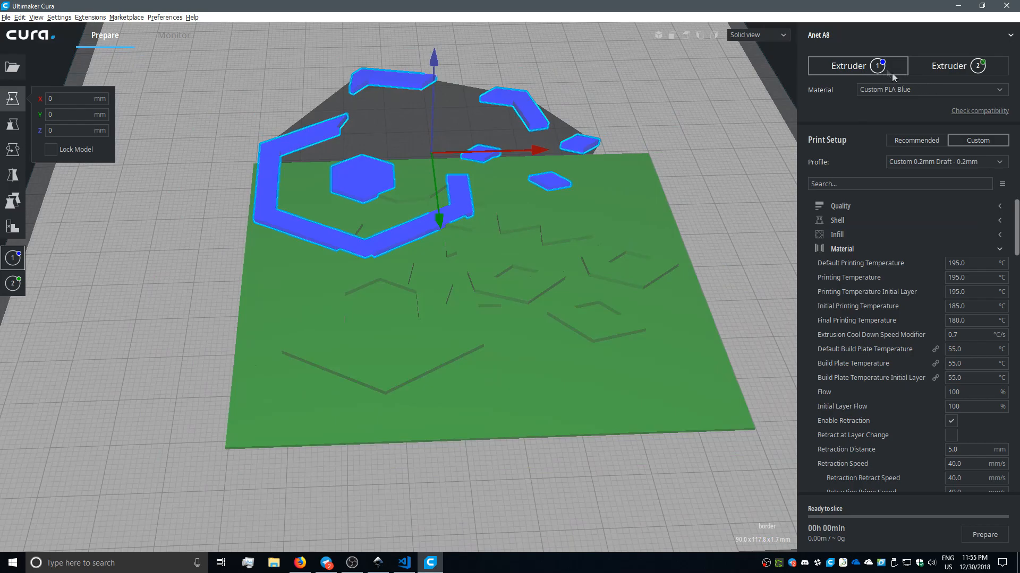
left_click(921, 75)
left_click(226, 284)
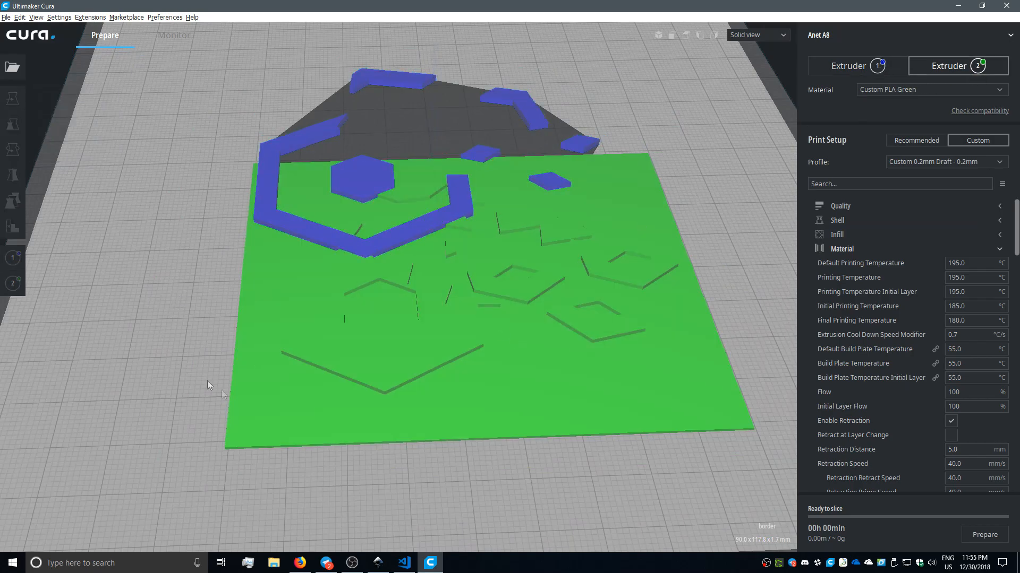
Select the green base plate and the blue border models together and merge them into one aligned model
left_click(397, 321)
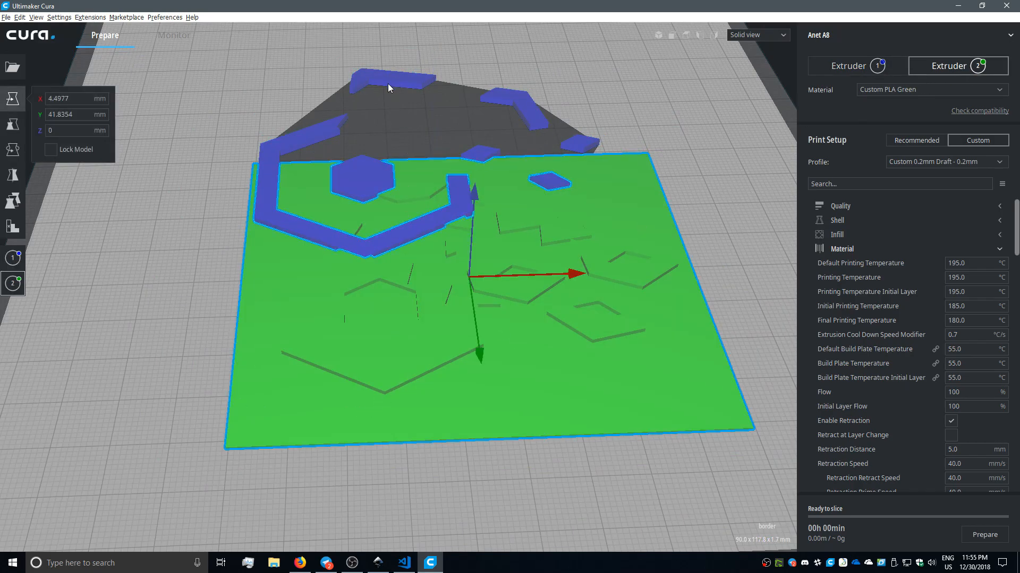
left_click(321, 134)
right_click(320, 137)
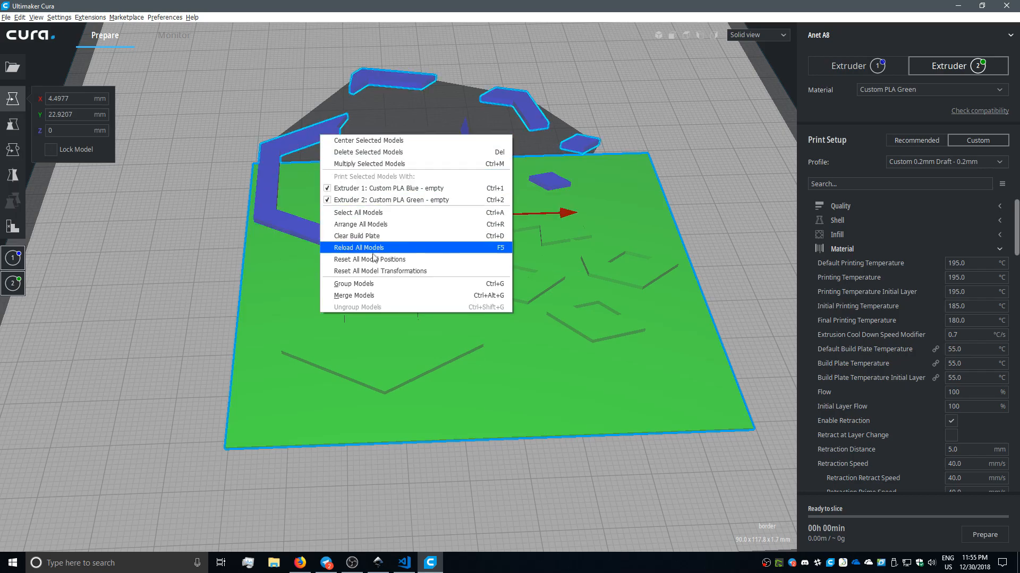
left_click(361, 356)
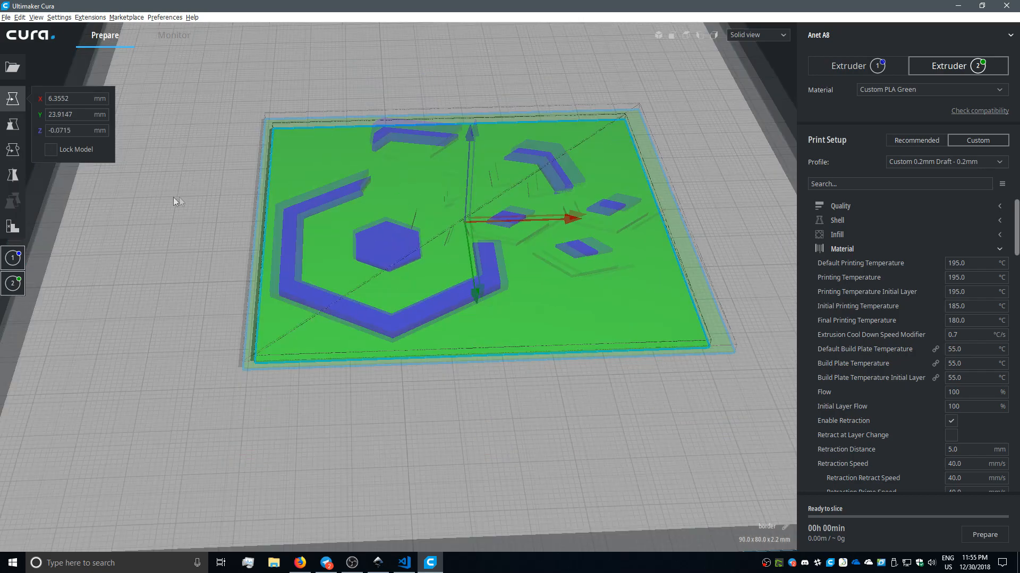
Set the merged model's X, Y and Z position to 0 and deselect it
left_click(75, 133)
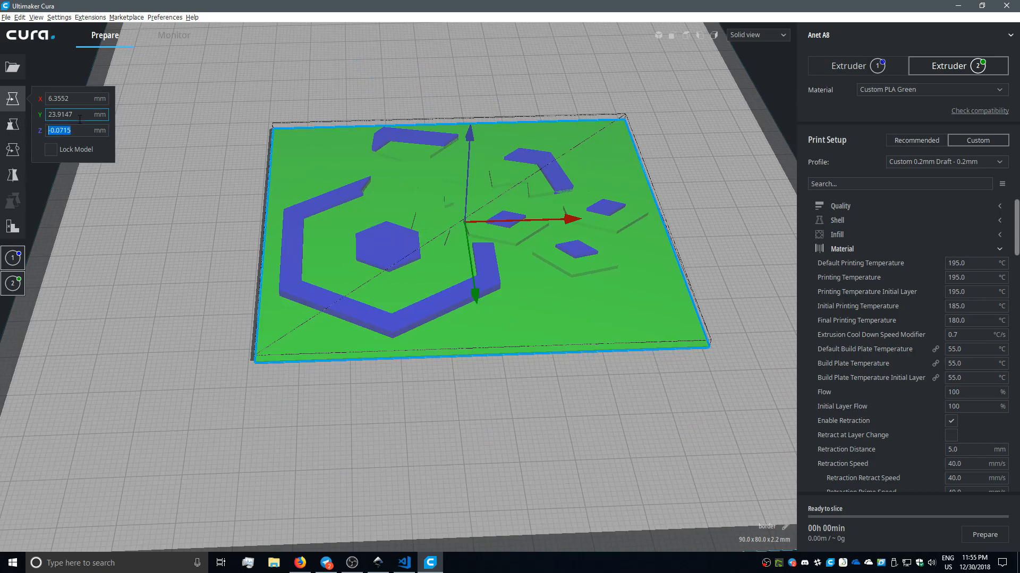
type("0")
type("0")
left_click_drag(83, 117, 24, 97)
type("0")
left_click(215, 266)
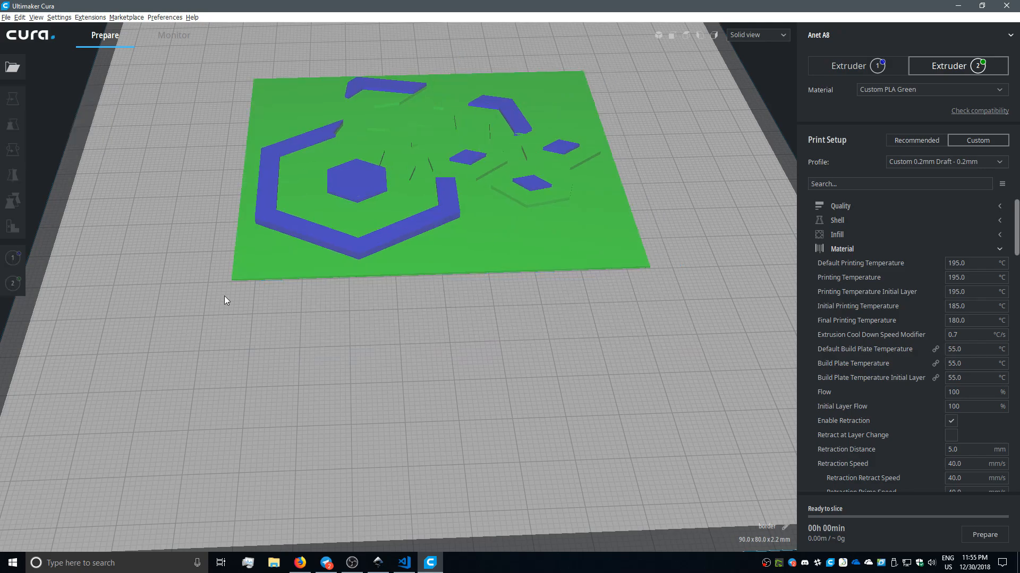
Examine how the blue border pieces sit in the green base and compare them with the original design in Tinkercad
scroll(500, 400, "down", 2)
right_click_drag(500, 399, 512, 315)
scroll(505, 320, "up", 8)
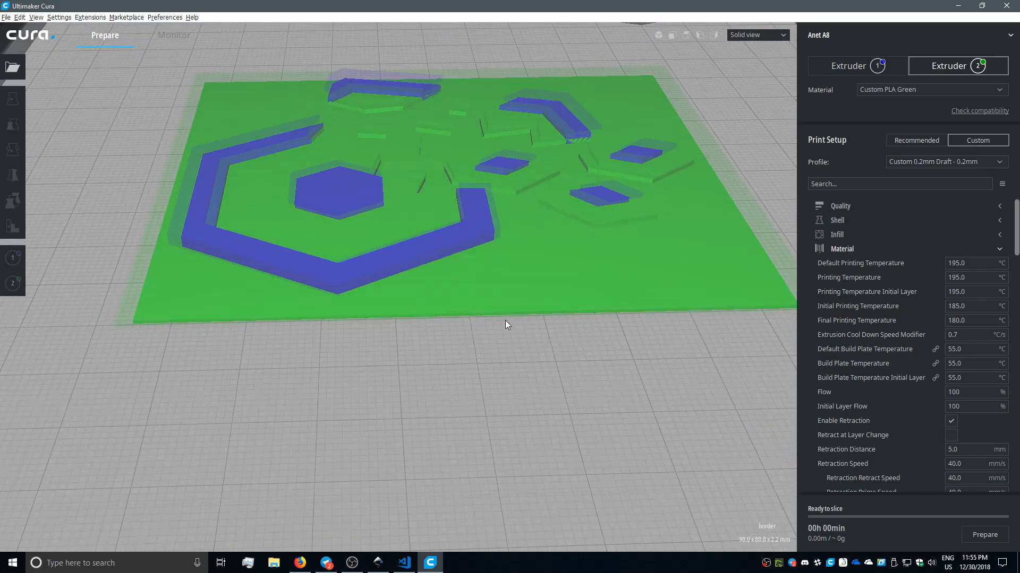
middle_click_drag(512, 180, 492, 260)
right_click_drag(492, 260, 488, 310)
middle_click_drag(489, 254, 460, 368)
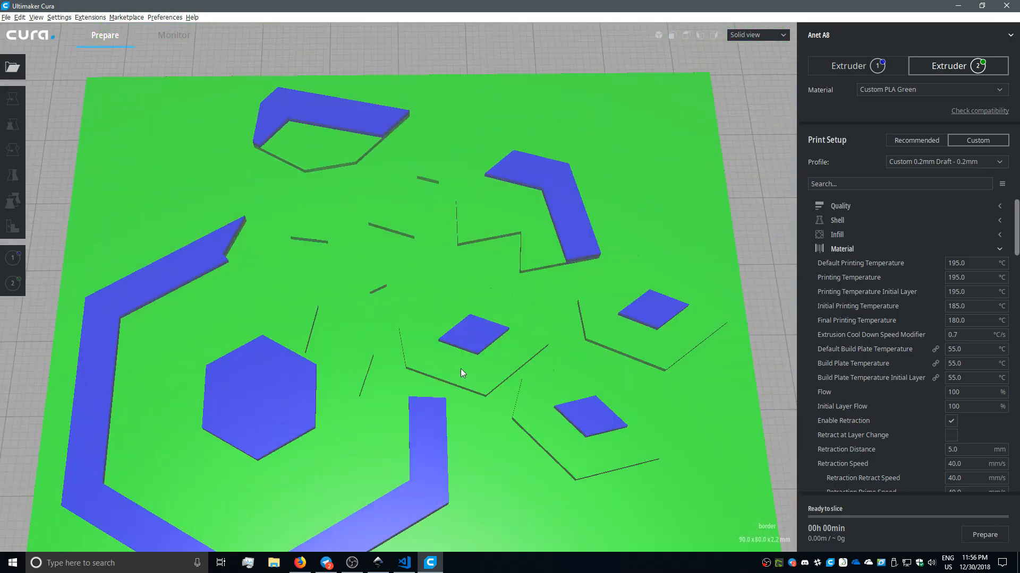
scroll(463, 378, "down", 2)
right_click_drag(464, 378, 468, 310)
scroll(480, 314, "down", 2)
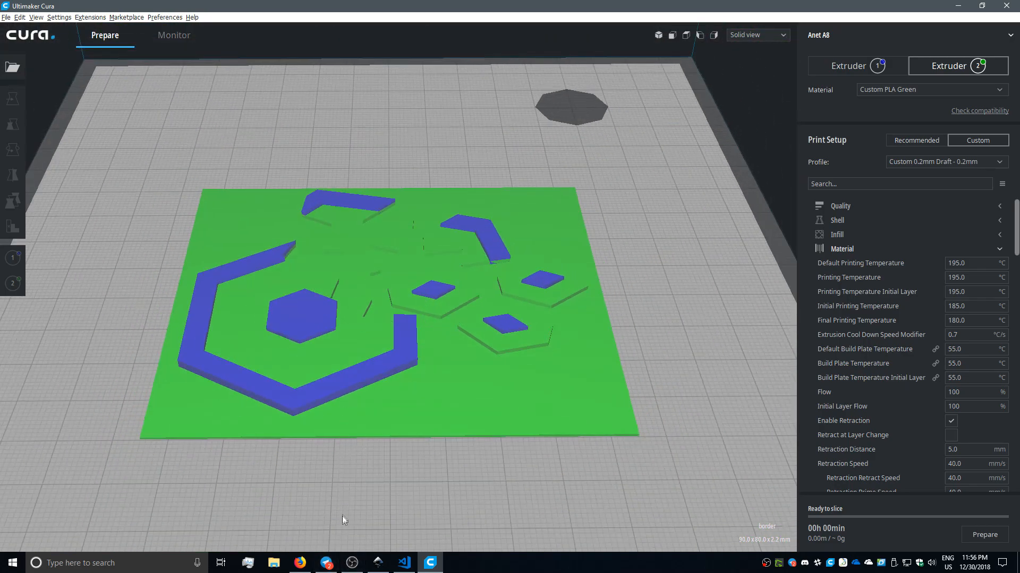
left_click(300, 563)
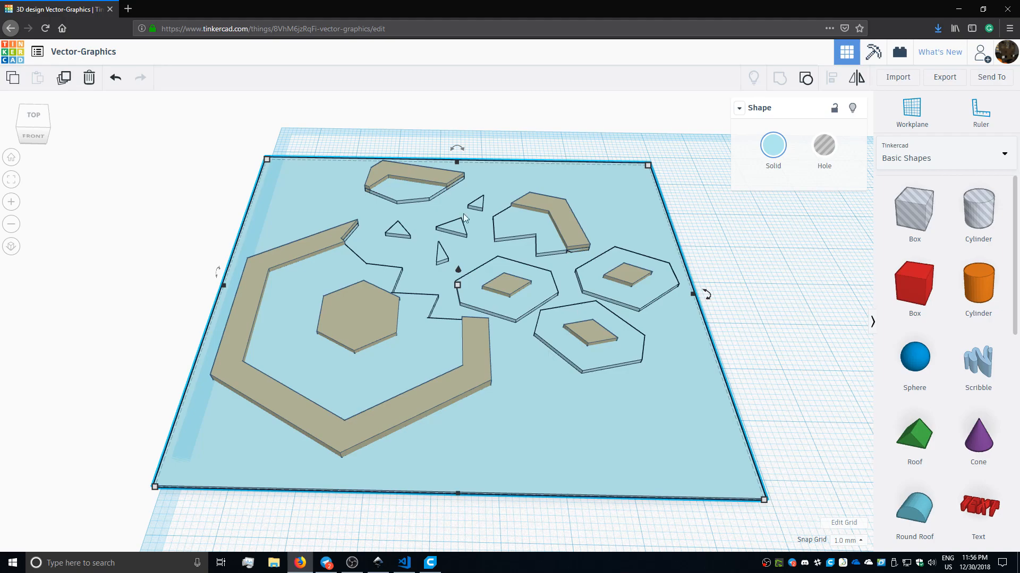
left_click(437, 566)
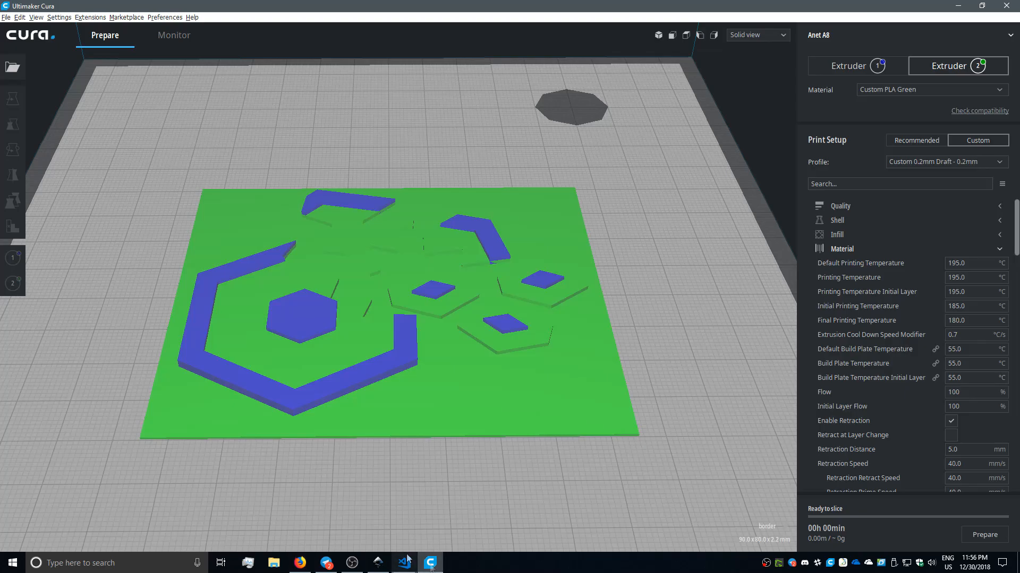
Preview the sliced logo in layer view with travels and helpers hidden, and step through layers 1 to 3
right_click_drag(503, 364, 502, 377)
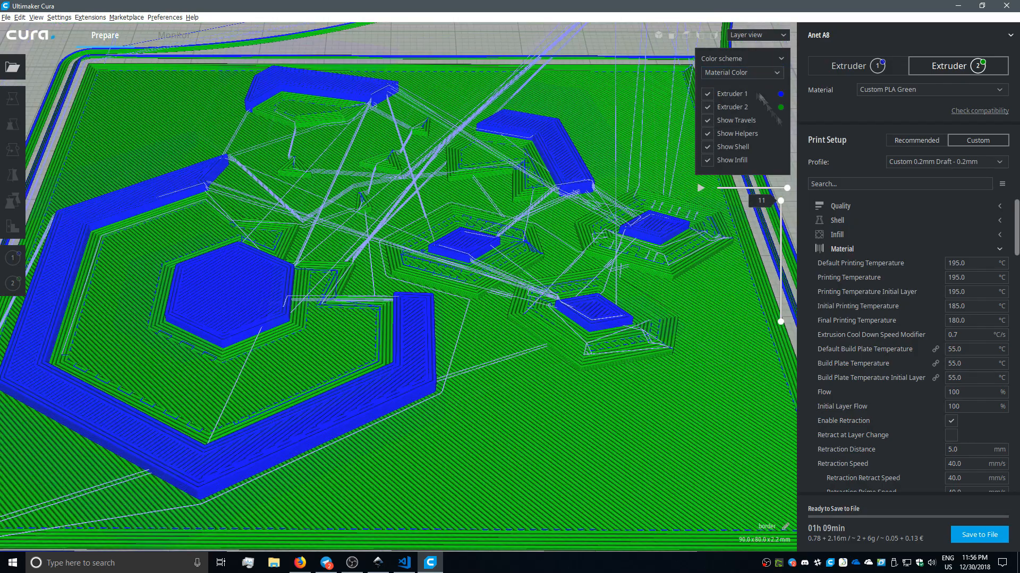
left_click(708, 133)
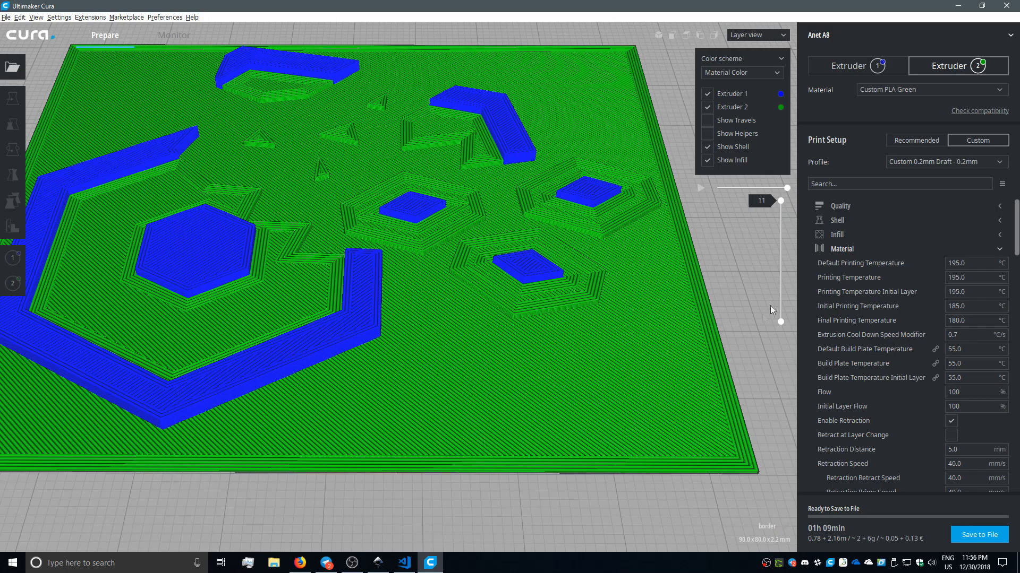
left_click_drag(779, 205, 770, 314)
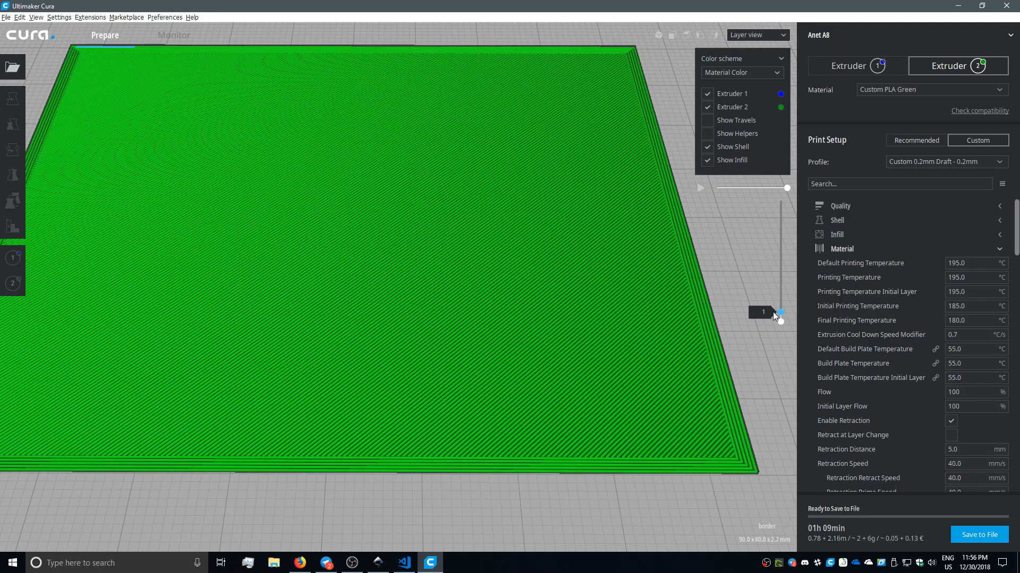
key("Up")
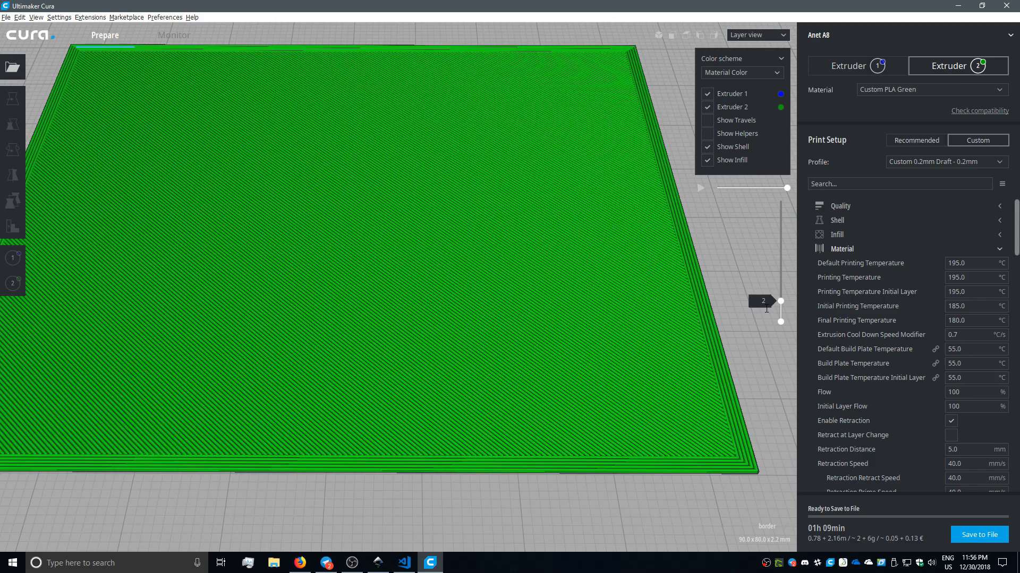
key("Up")
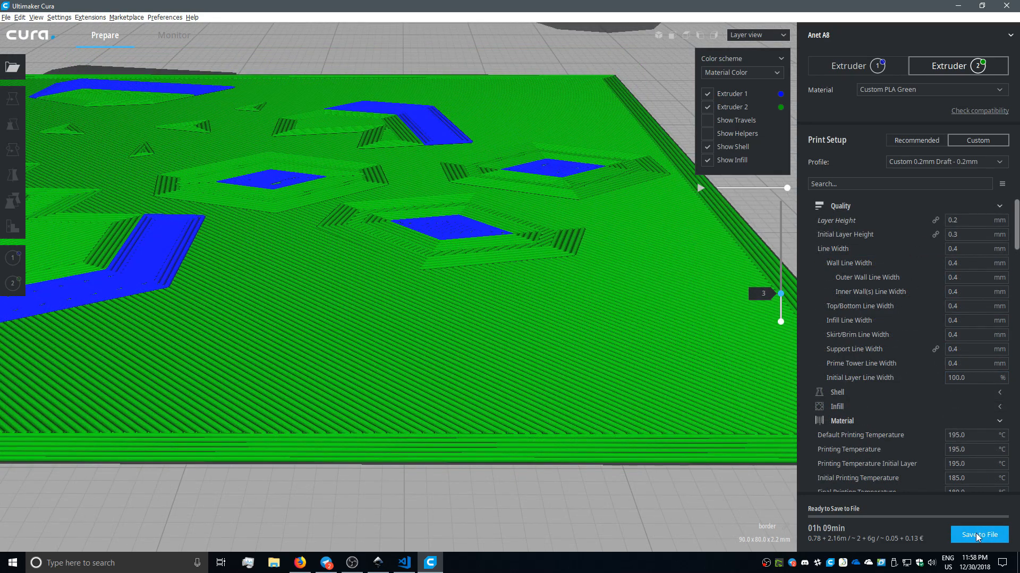
Save the sliced print to the Desktop as a G-code file named logo
left_click(979, 535)
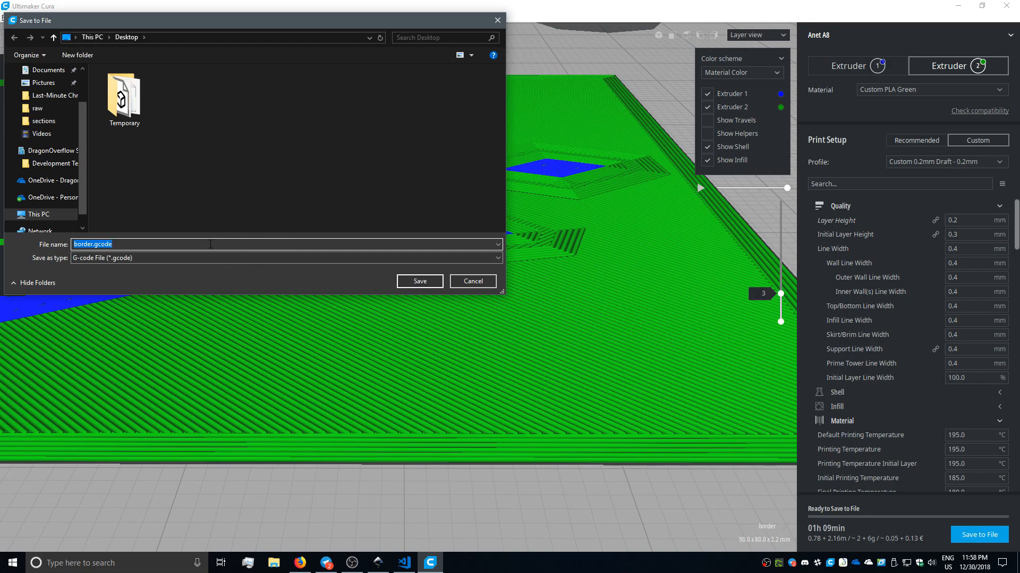
type("logo")
key("Return")
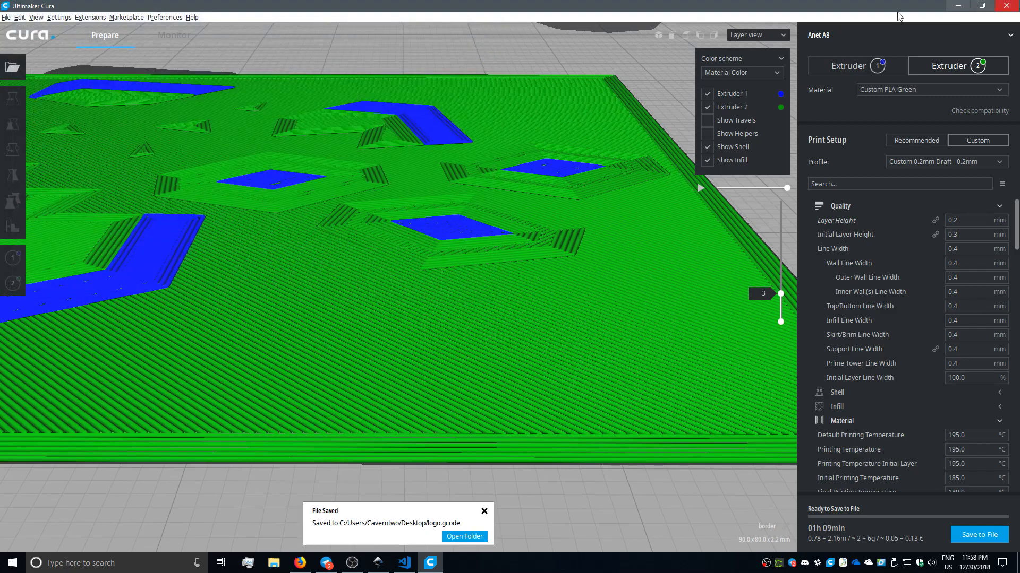
Minimise Cura and open logo.gcode from the desktop in Visual Studio Code
left_click(958, 6)
left_click(19, 396)
right_click(19, 396)
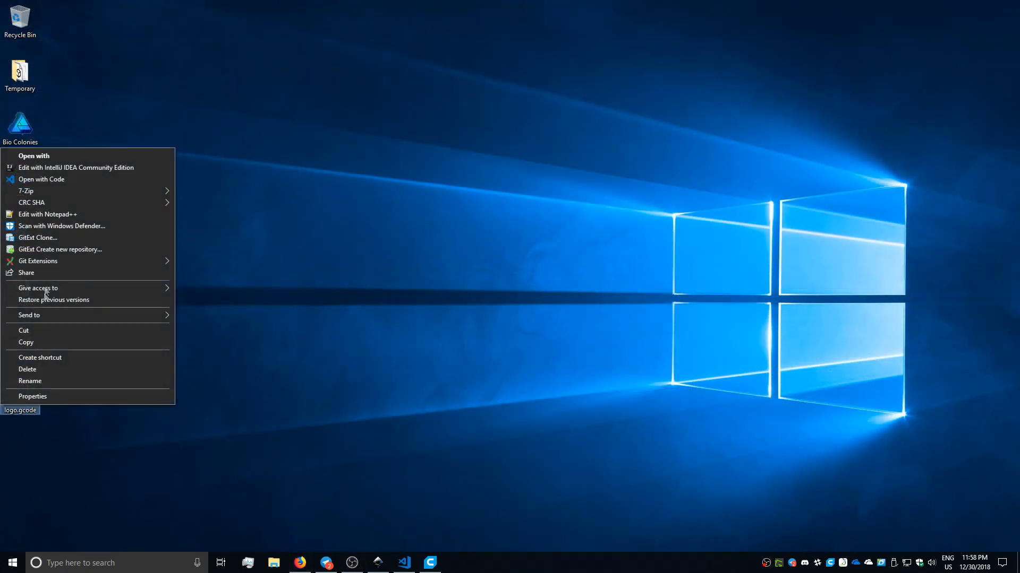
left_click(32, 179)
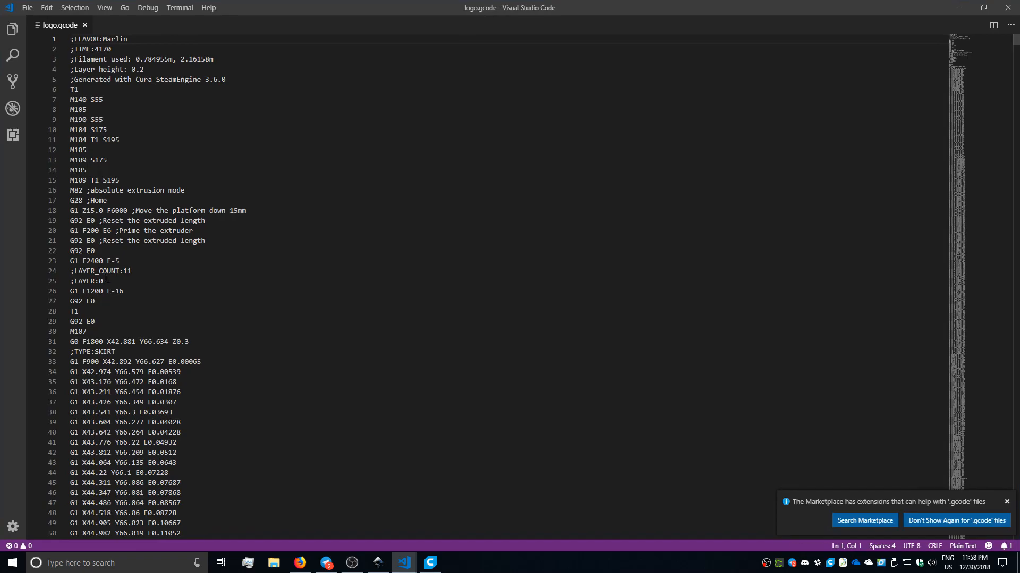
Find the ;LAYER:2 marker in logo.gcode, using the ;LAYER:0 comment as the basis for the search
left_click_drag(106, 280, 71, 281)
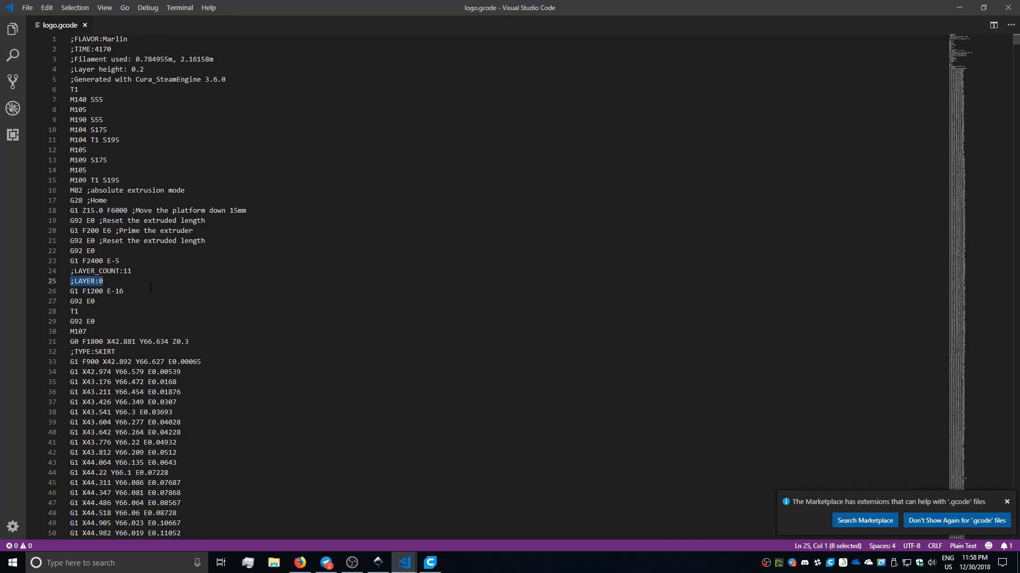
key("ctrl+f")
left_click(784, 42)
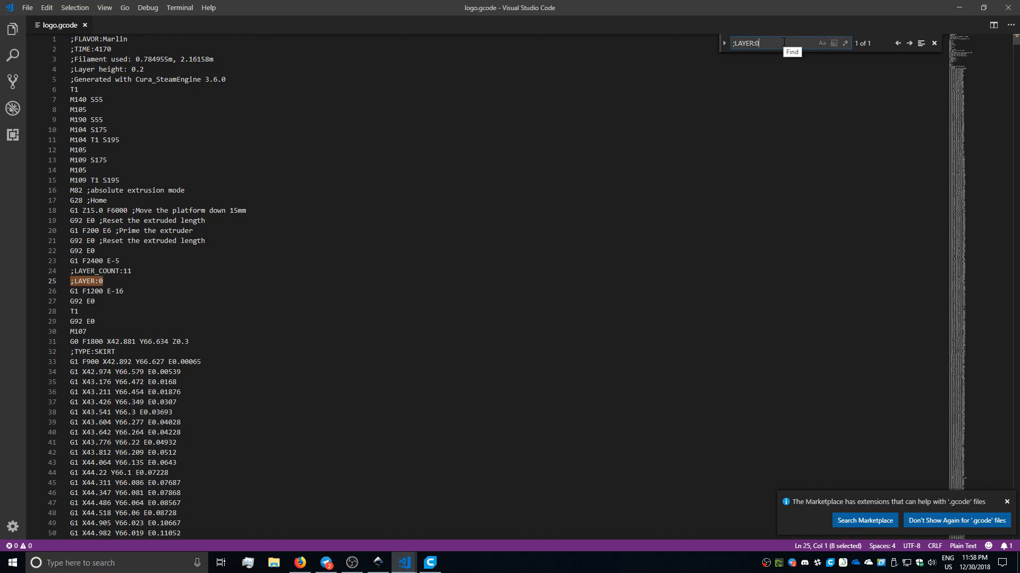
key("BackSpace")
type("2")
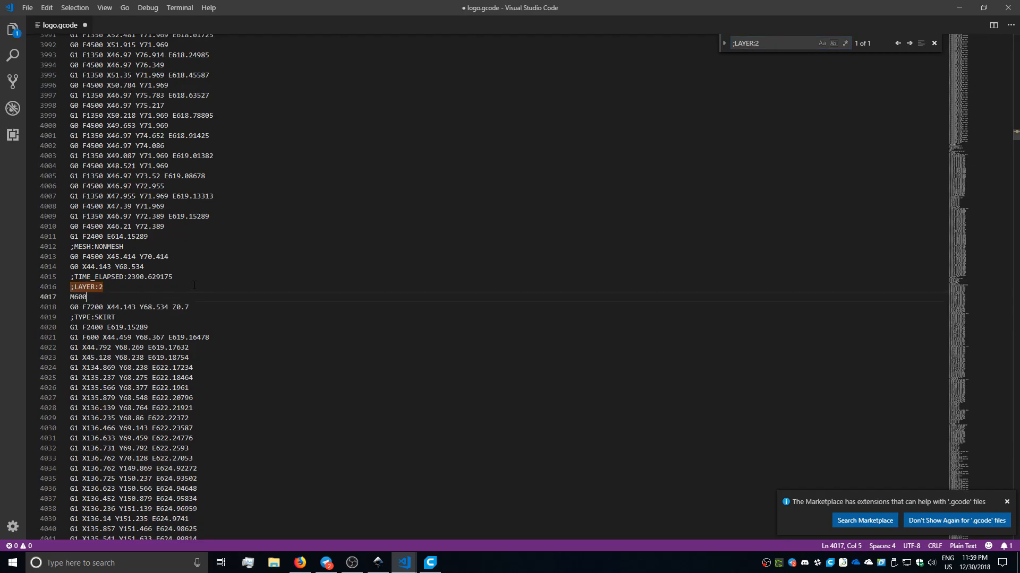
Add the line "M600 ;Color Change" directly below ;LAYER:2 and save the G-code file
type(";Colo")
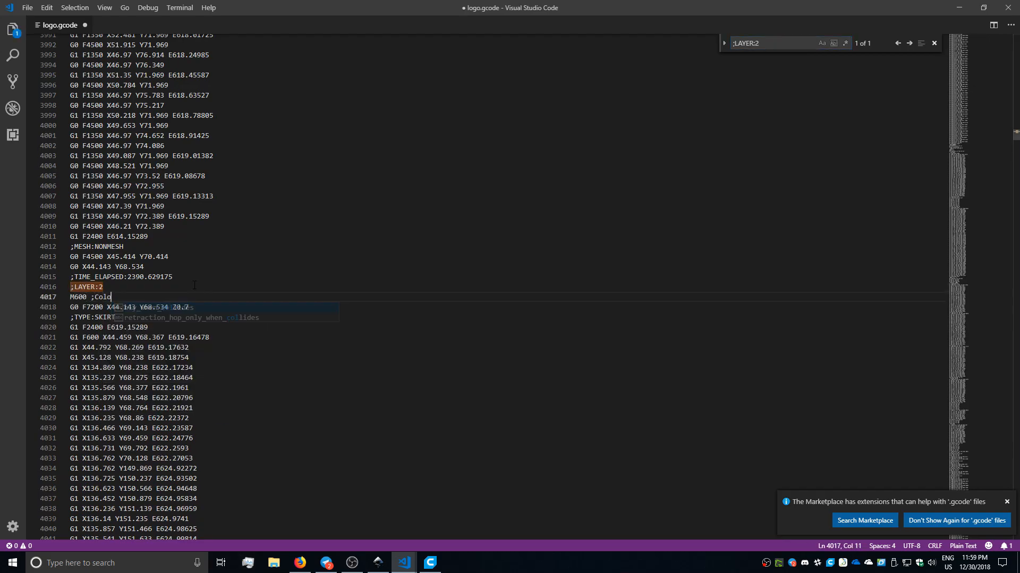
type("r Change")
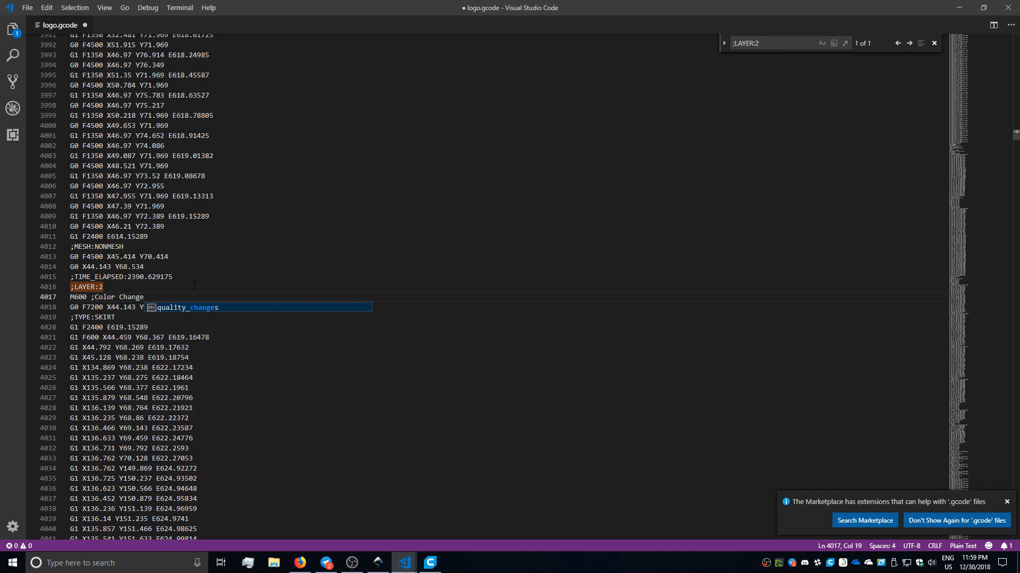
key("ctrl+s")
Copy logo.gcode from the desktop to the ANET-A8 (J:) drive and eject the drive
left_click(959, 7)
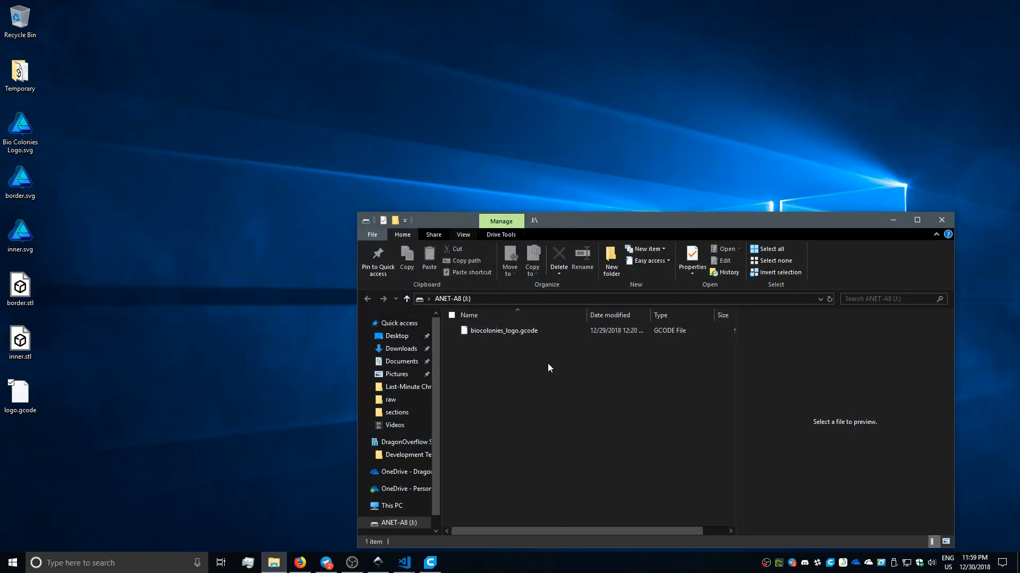
left_click_drag(34, 410, 572, 421)
right_click(382, 523)
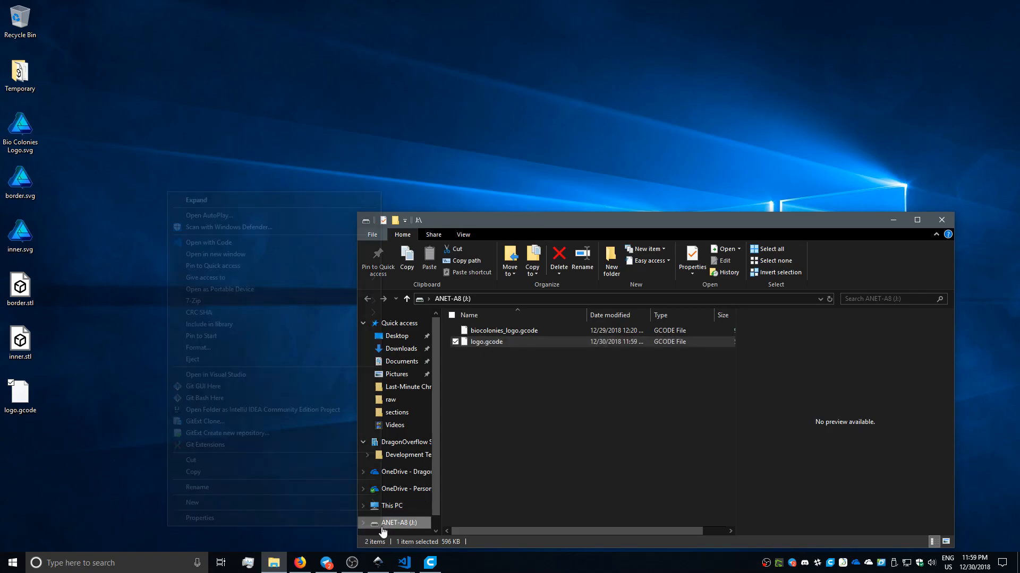
left_click(212, 361)
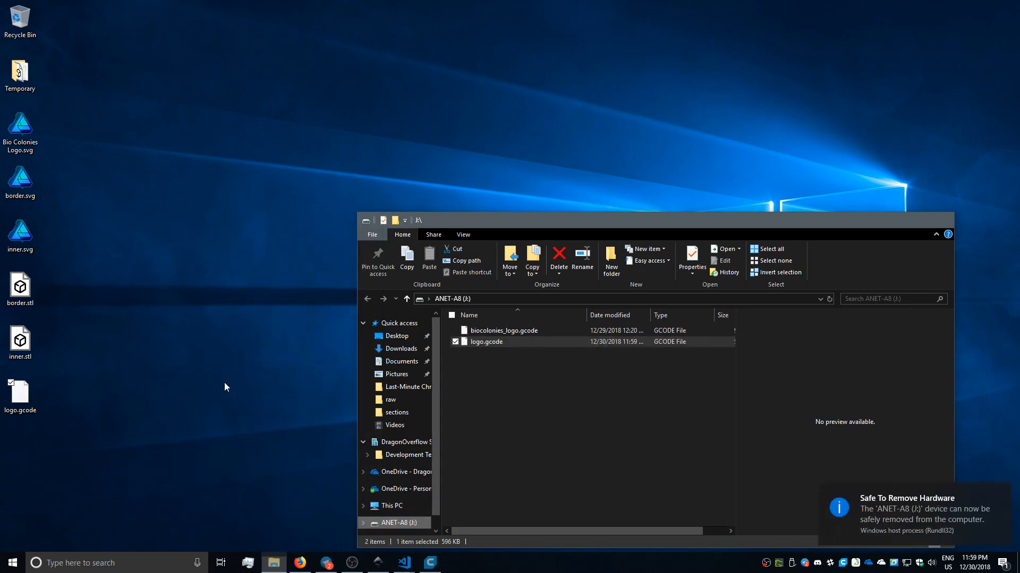